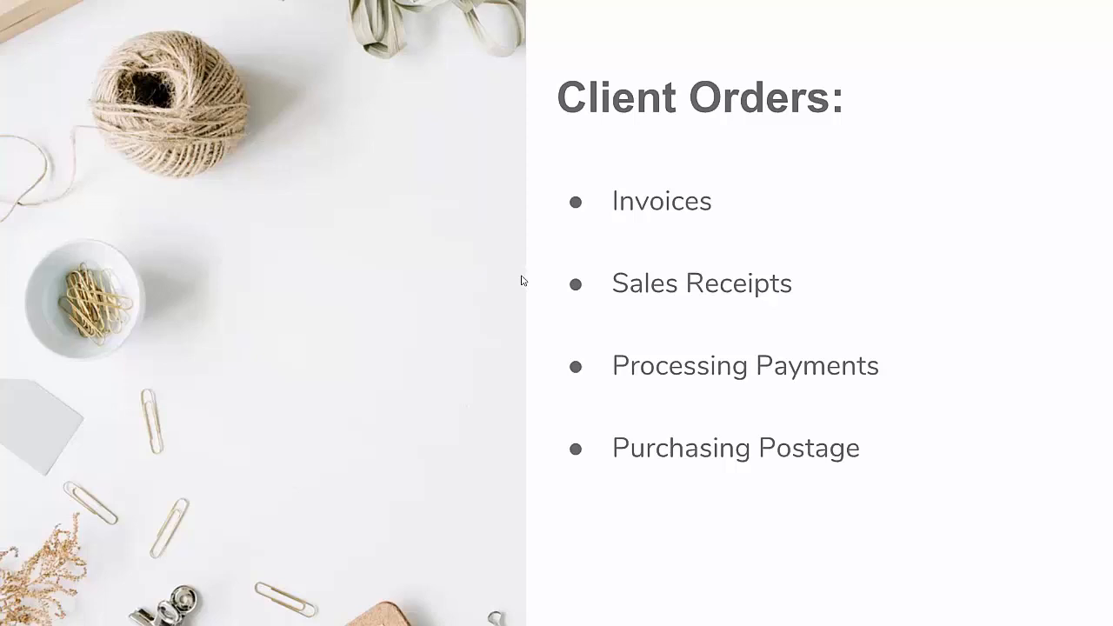
Open the UnitWise Dashboard from the slide link and display the Customers menu
click(608, 275)
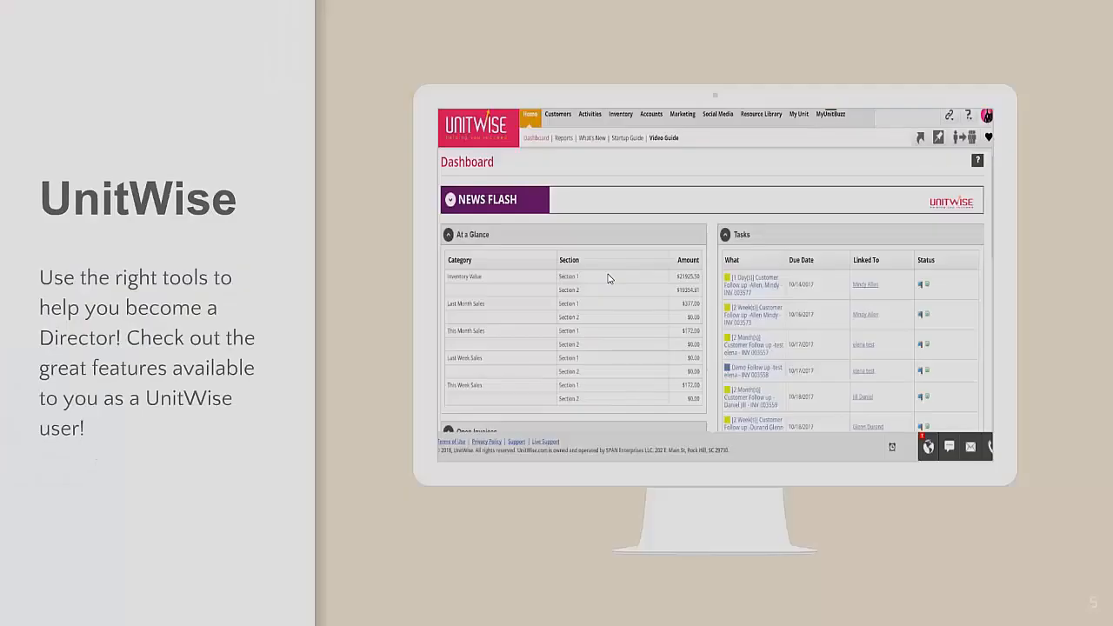
click(941, 203)
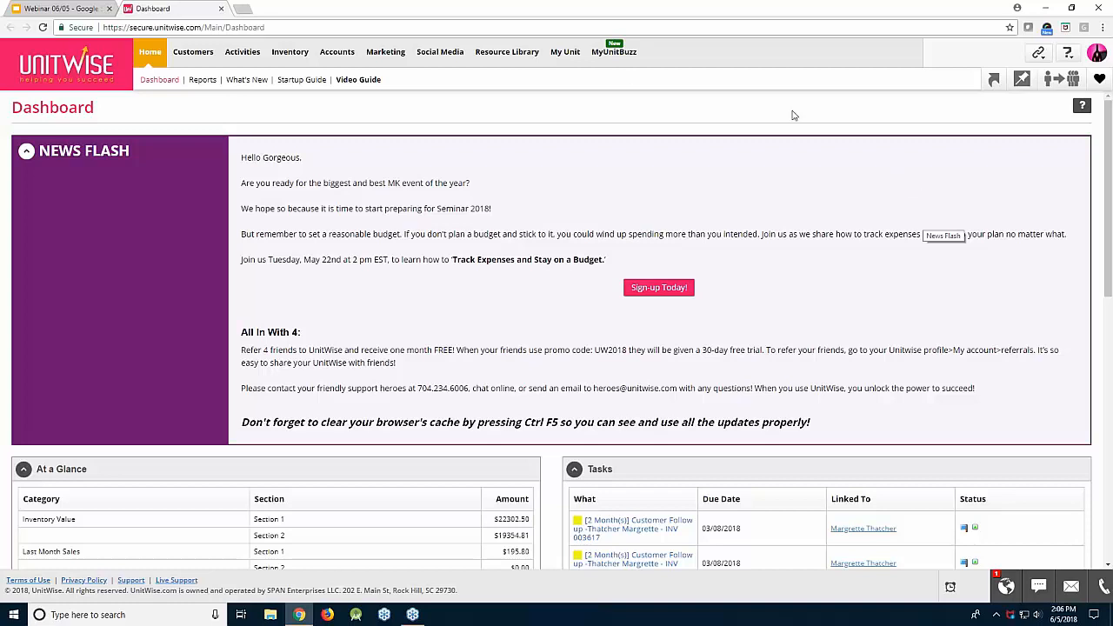
click(193, 52)
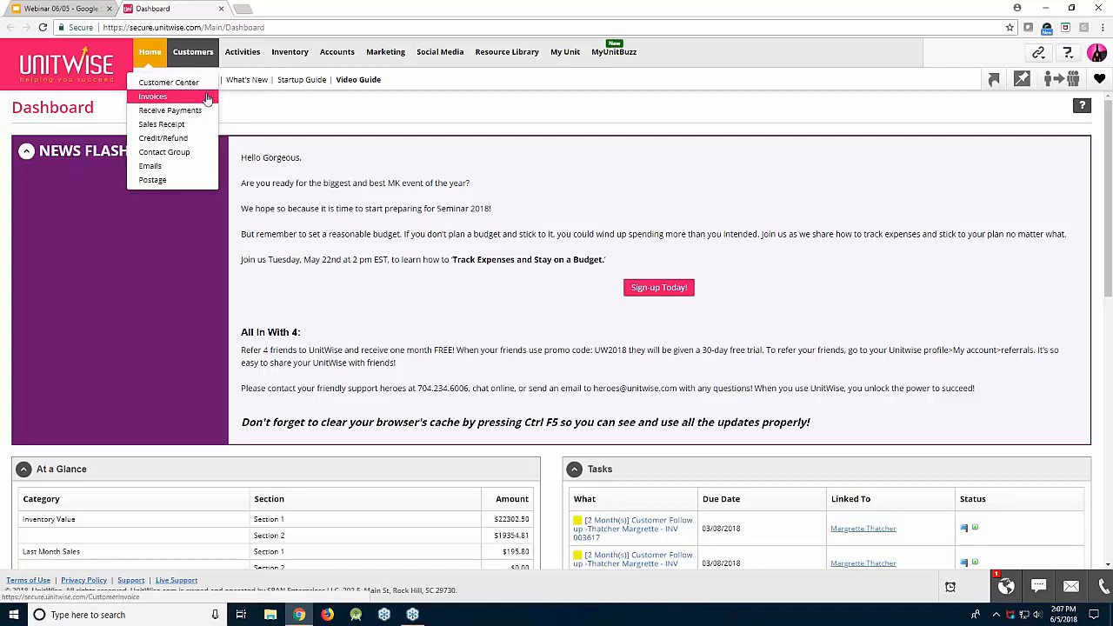
Start a new invoice from Customers > Invoices and select the customer, loading her $149.57 balance
click(165, 97)
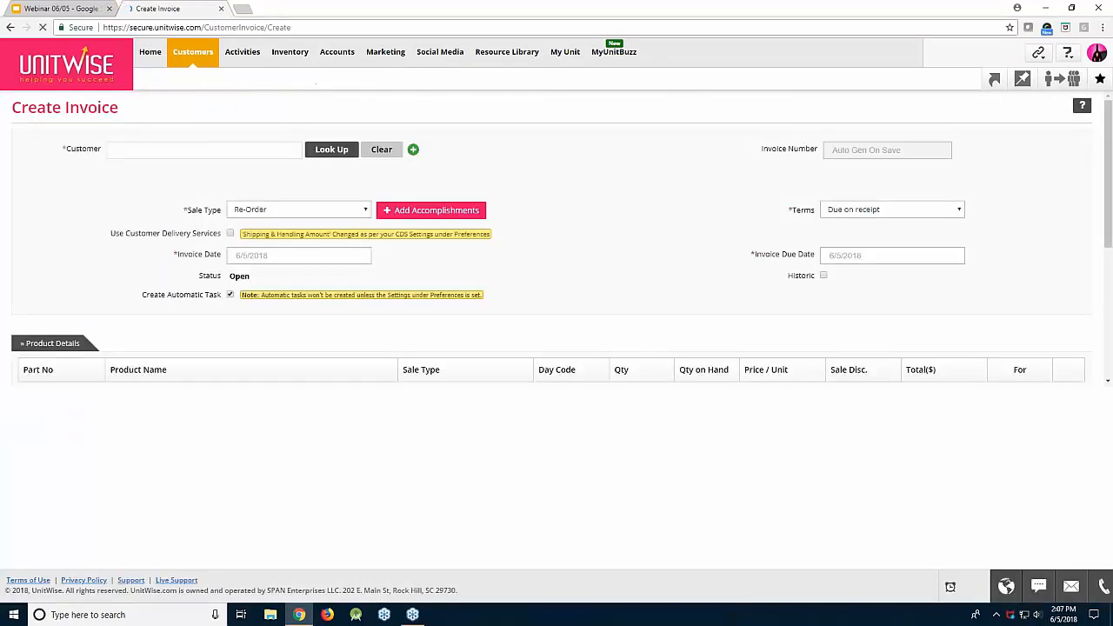
click(118, 149)
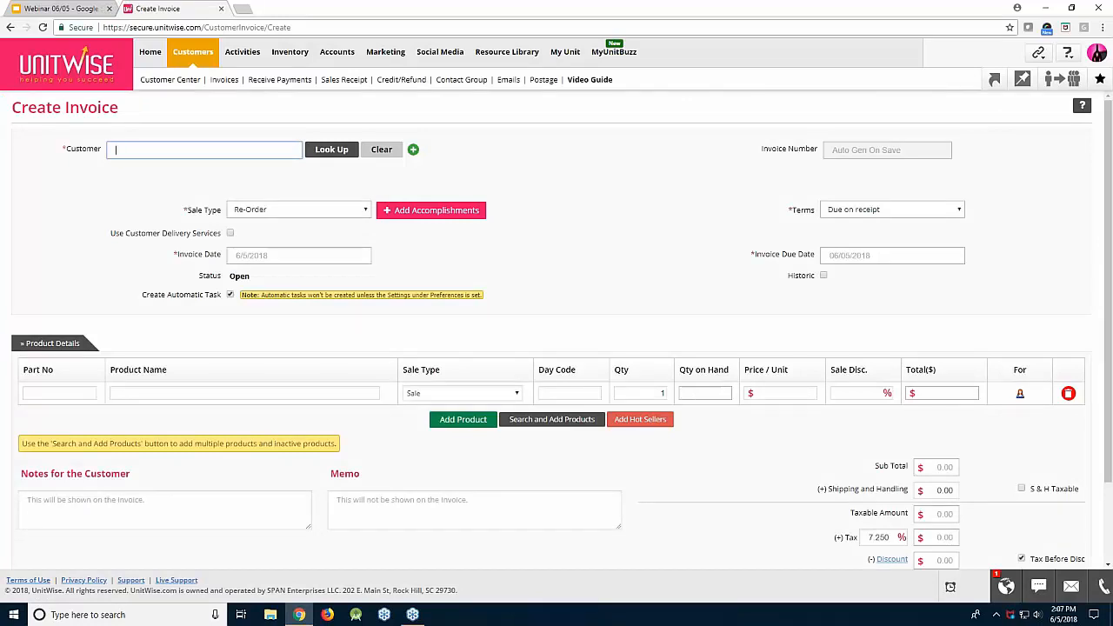
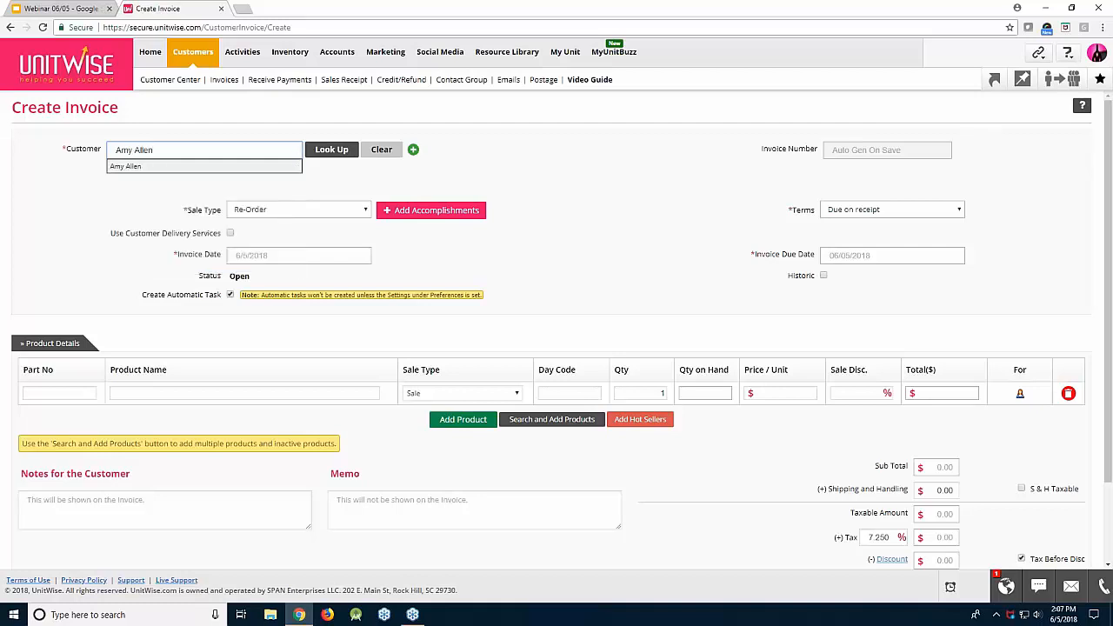
click(280, 167)
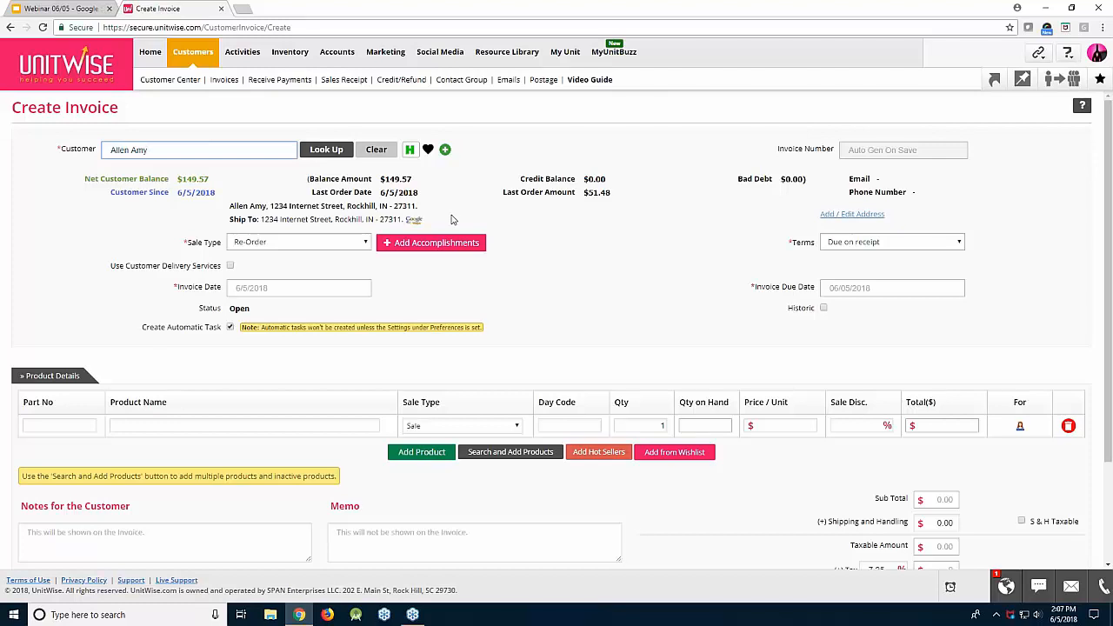
click(251, 242)
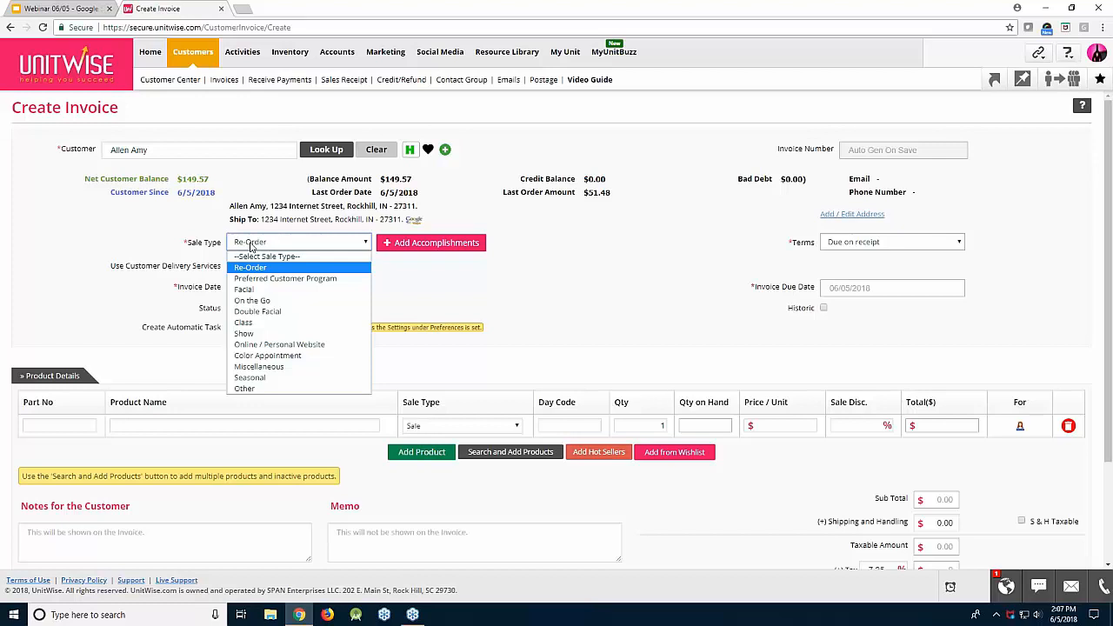
click(251, 245)
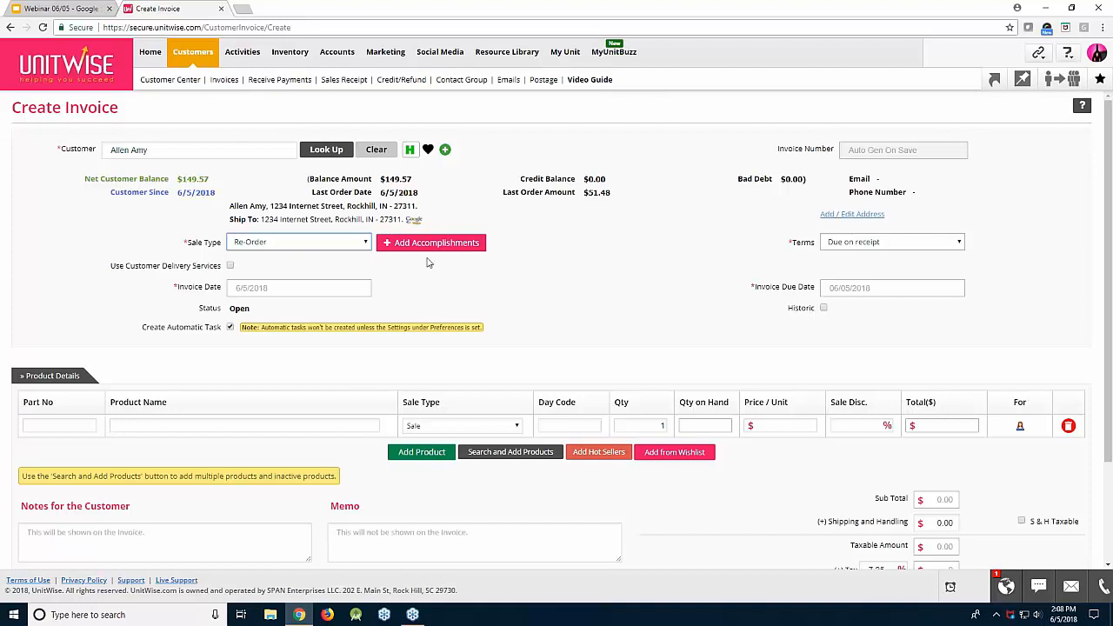
scroll(502, 286, down, 3)
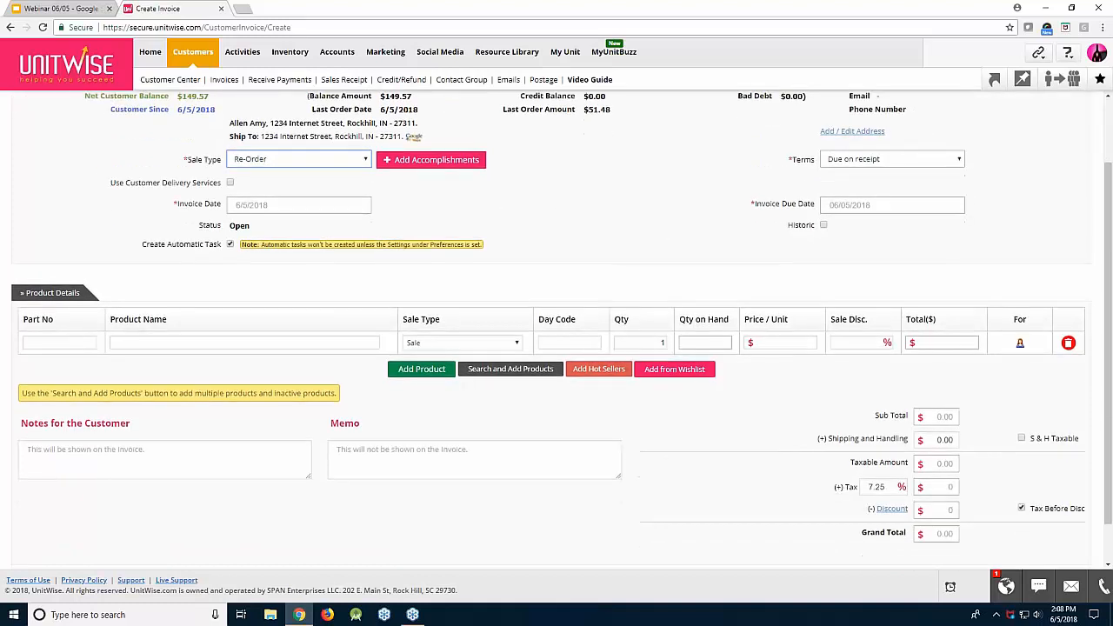
click(319, 310)
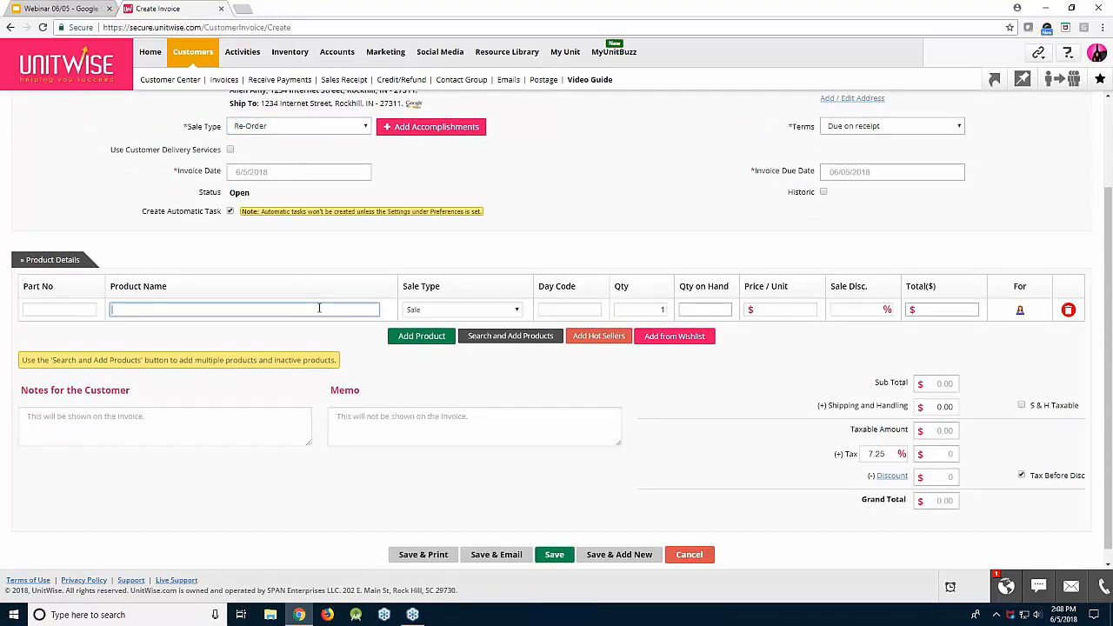
Add Mineral Eye Color Iris and Mineral Eye Color Moonstone as the first two products
text(mineraal )
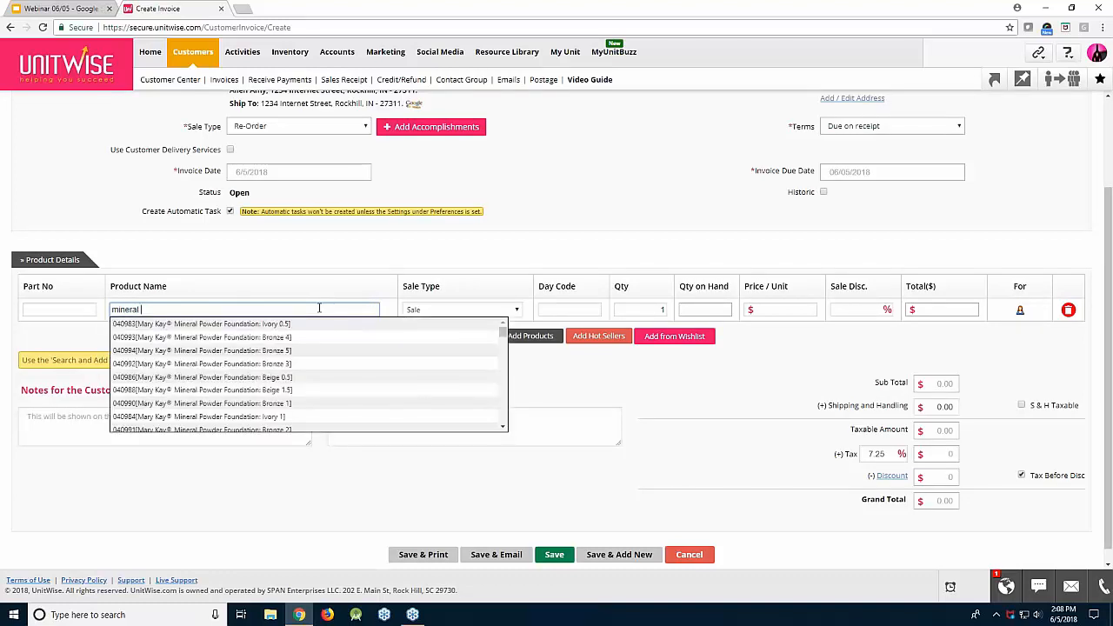
text(eye)
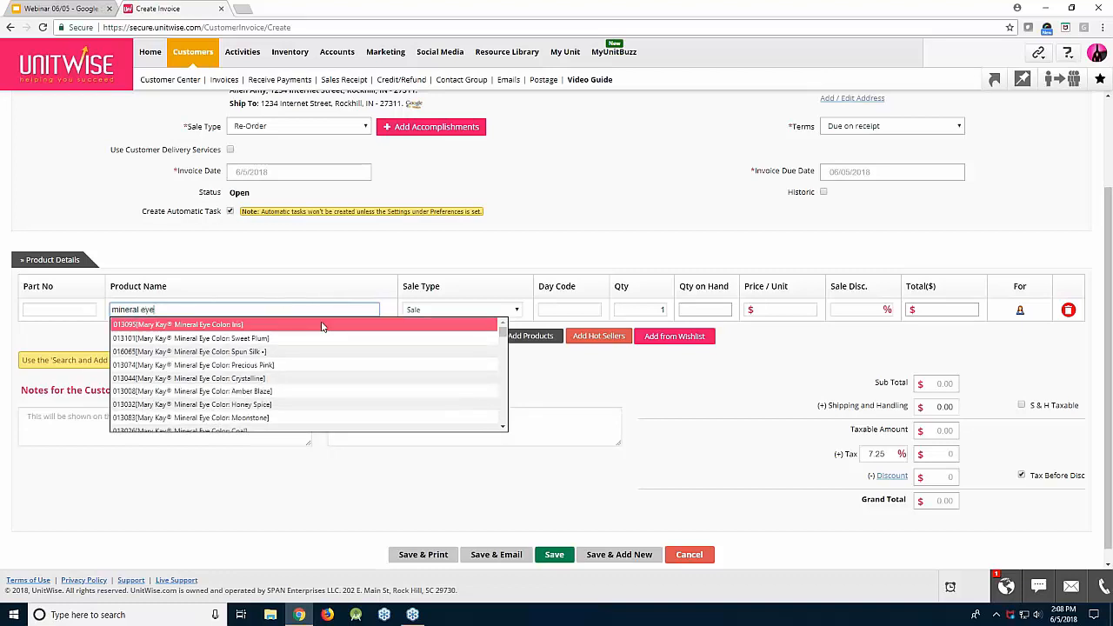
click(322, 324)
click(300, 341)
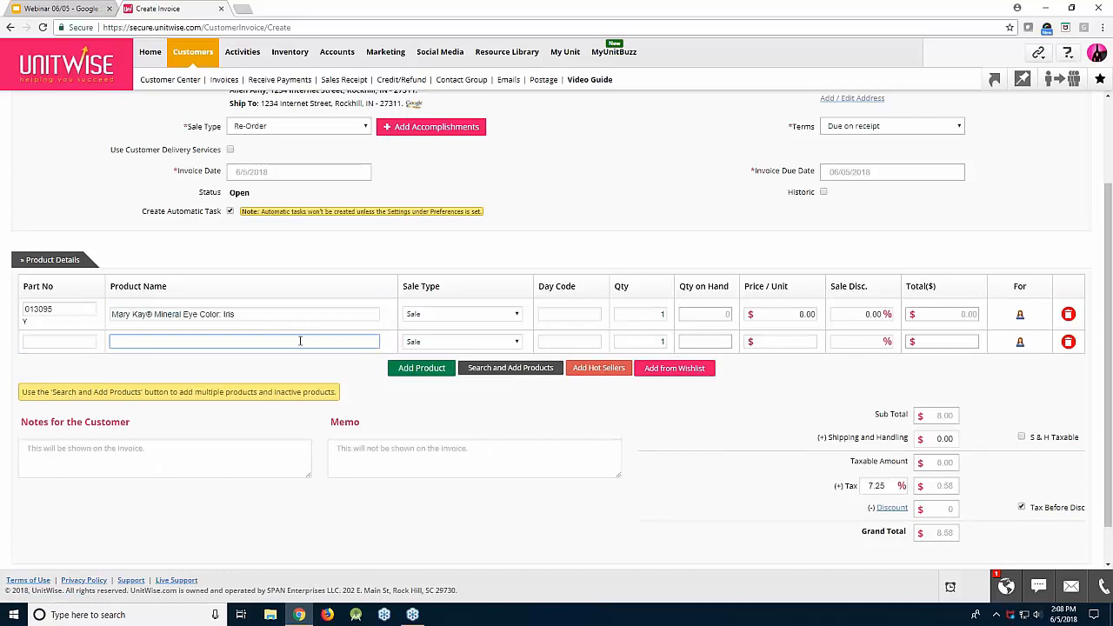
text(mineral eye)
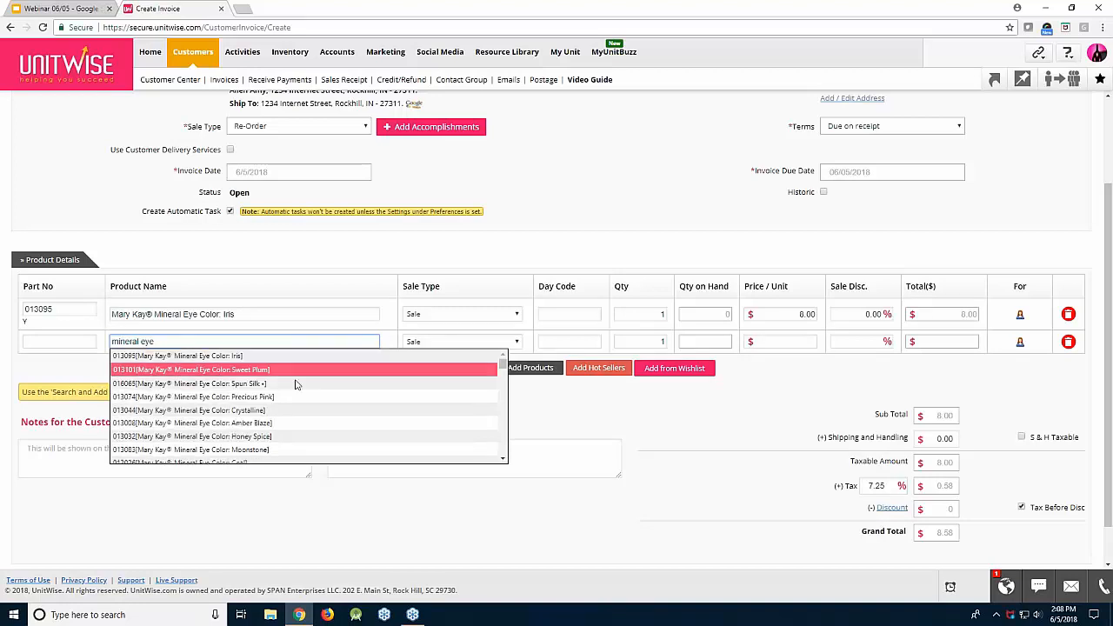
click(265, 449)
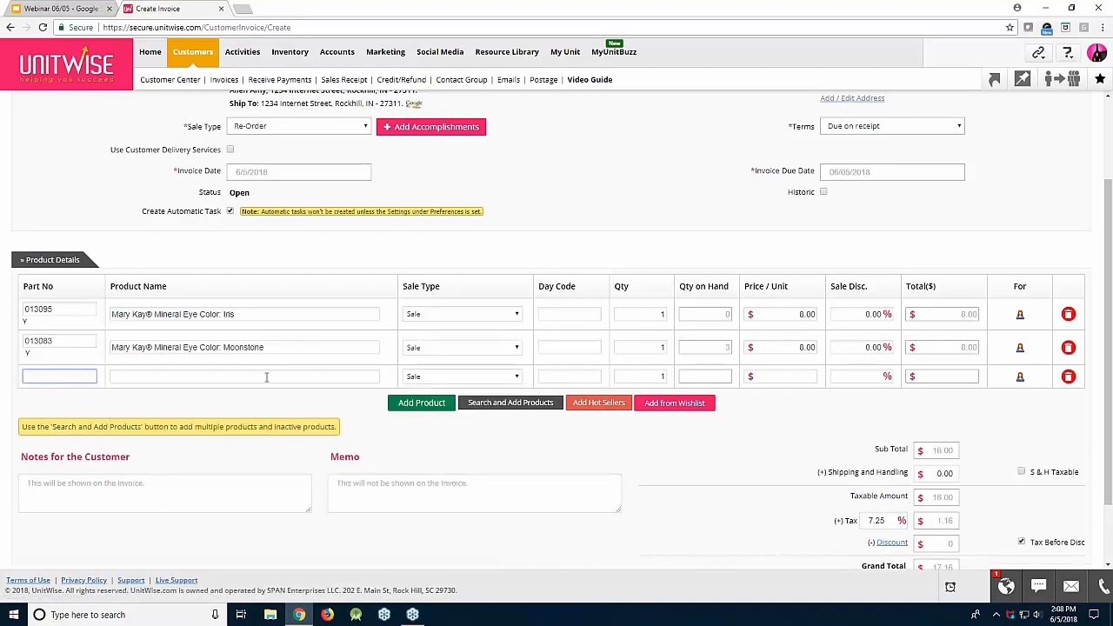
Add the $165.00 Ultimate Miracle Set 3D (Normal/Dry) and remove the empty fourth row
click(267, 376)
text(3d)
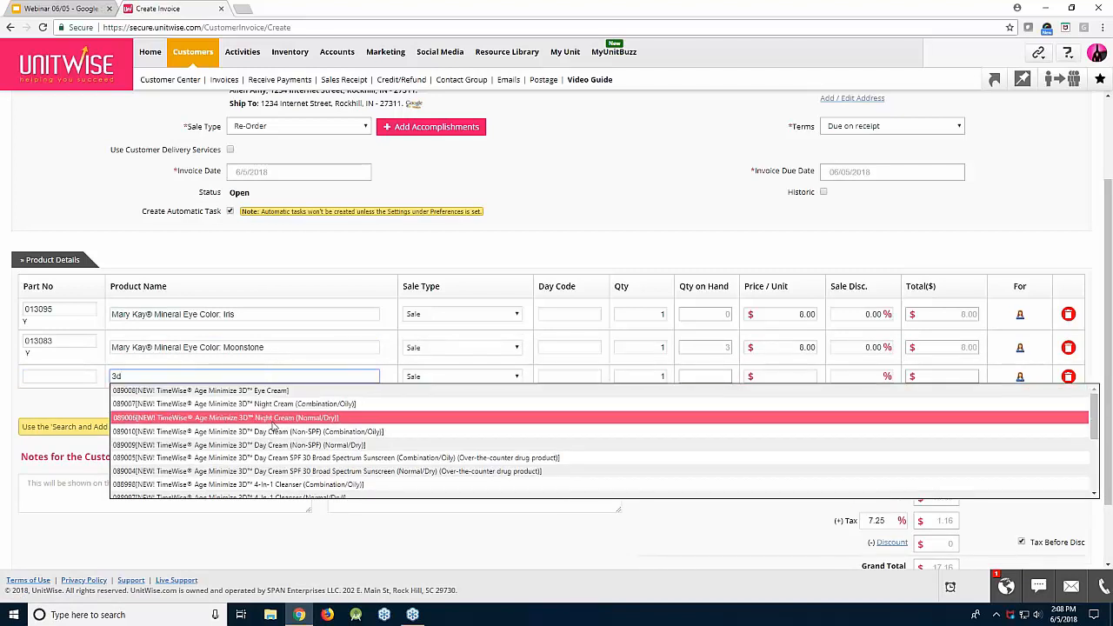
scroll(274, 427, down, 5)
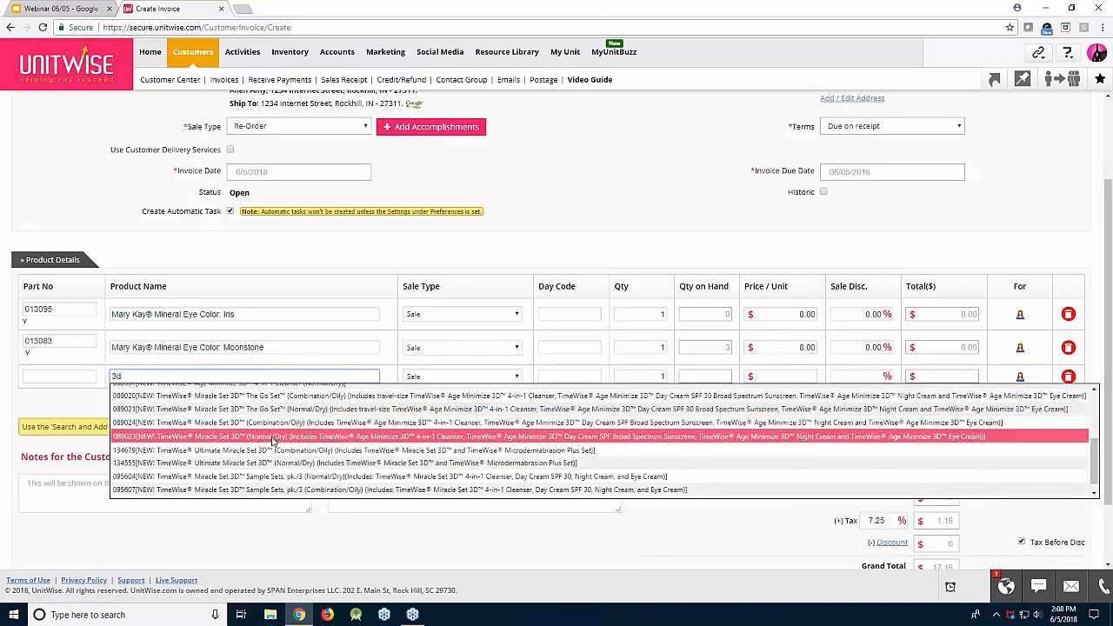
click(282, 463)
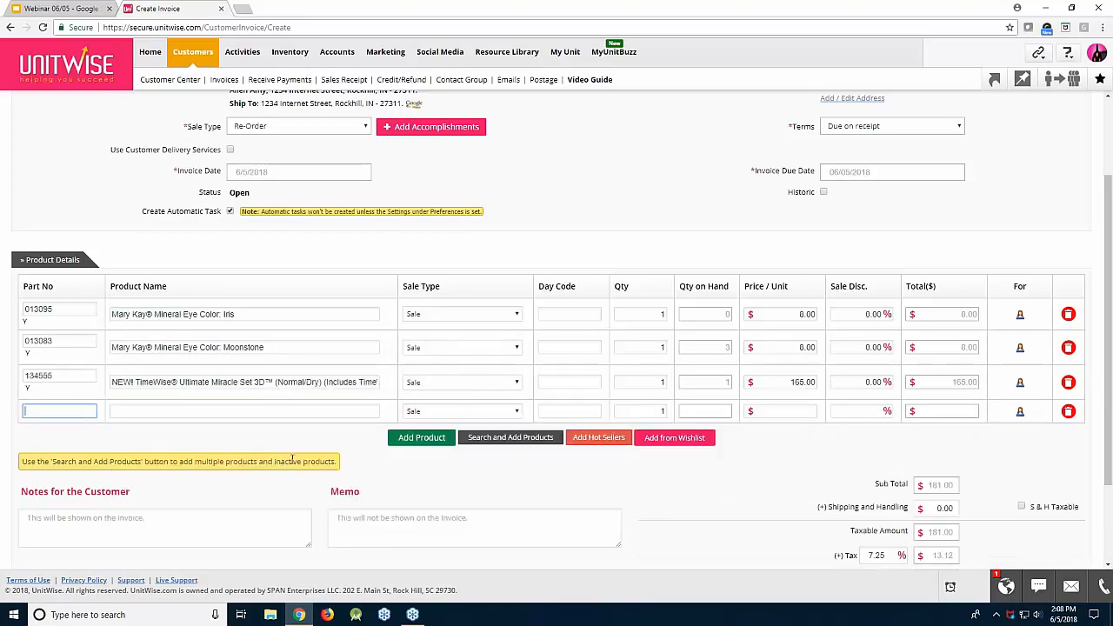
click(1069, 411)
click(1069, 411)
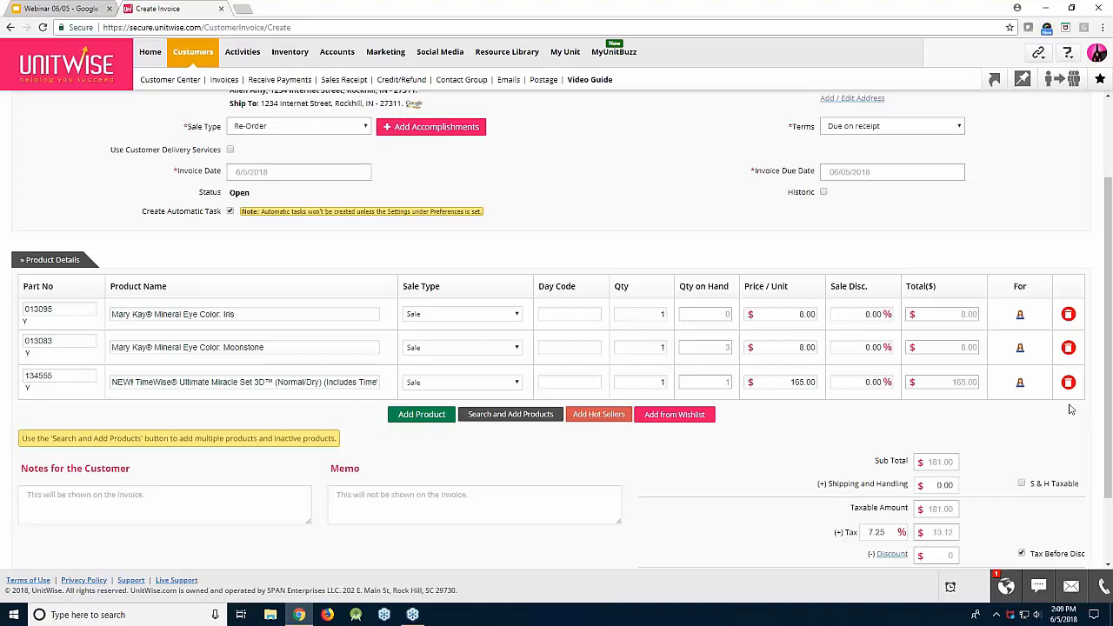
Save the invoice without applying a discount, creating invoice 003663 totalling $194.12
scroll(1072, 408, down, 1)
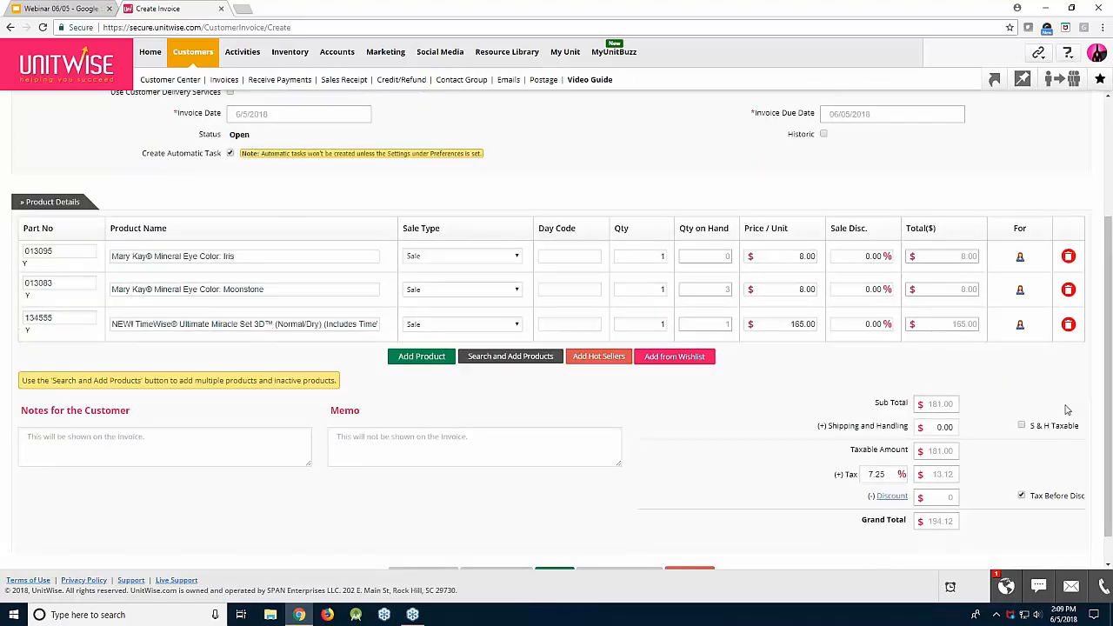
scroll(1075, 415, down, 1)
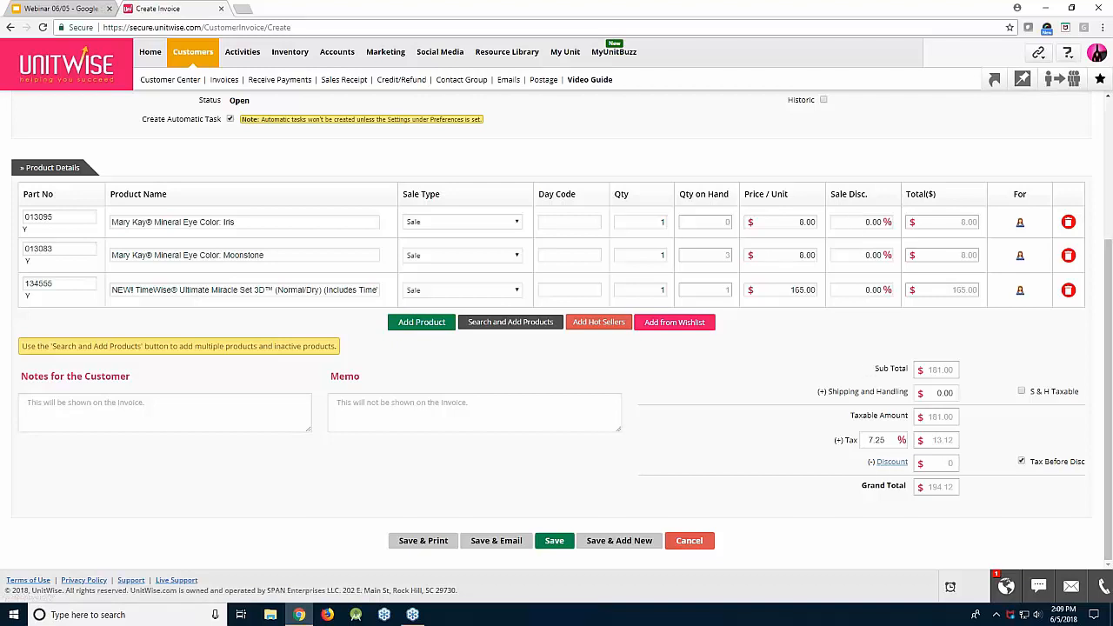
click(891, 463)
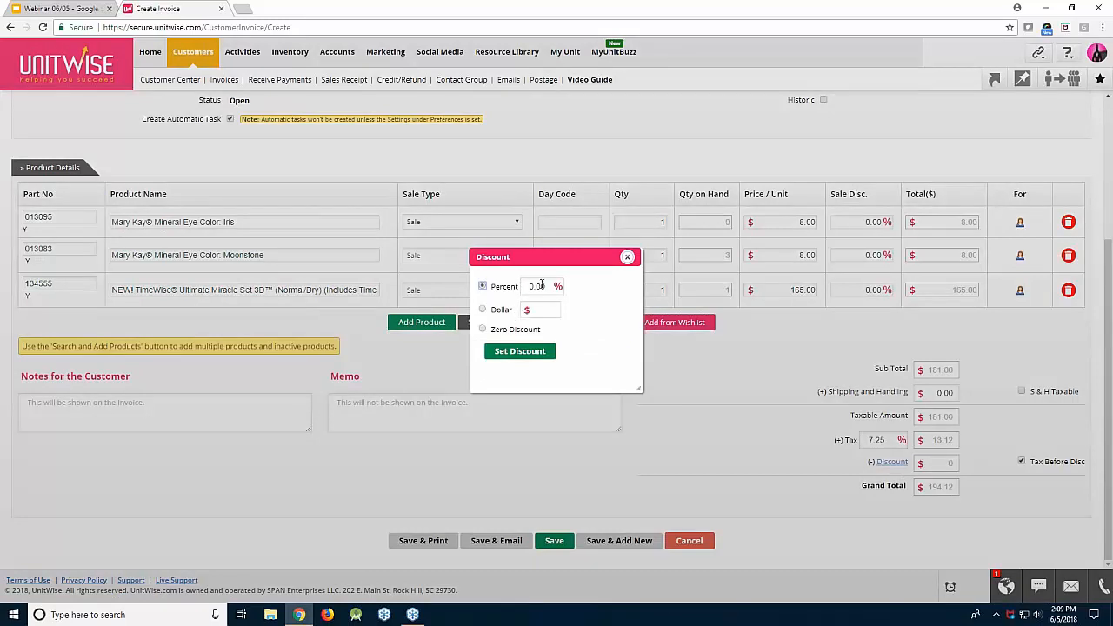
click(627, 258)
click(561, 537)
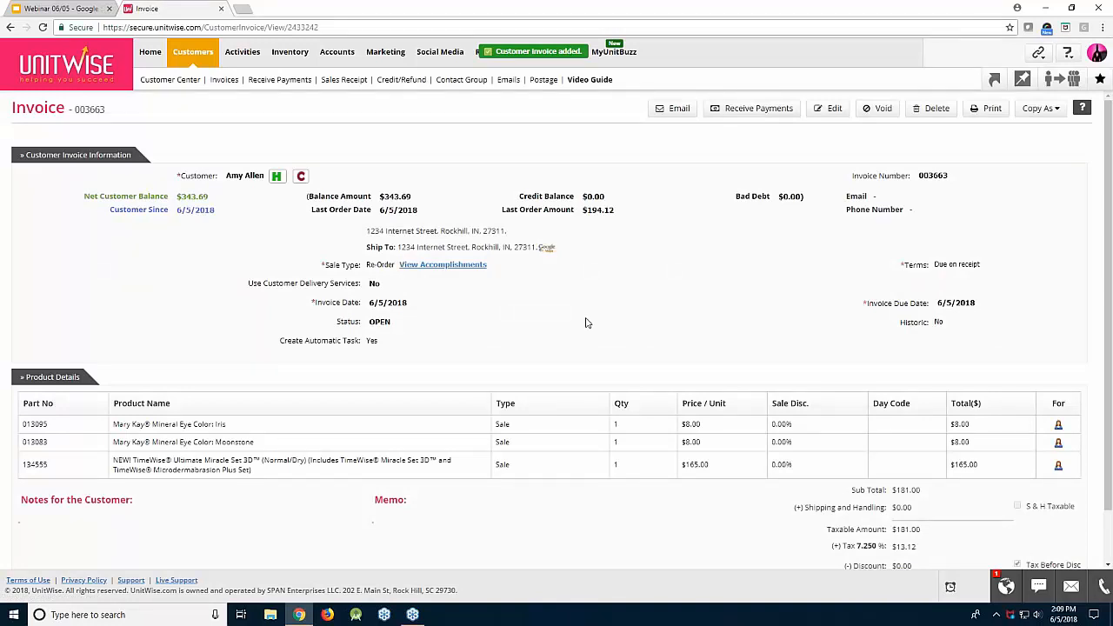
Open Customers > Receive Payments to list the four open invoices
click(280, 80)
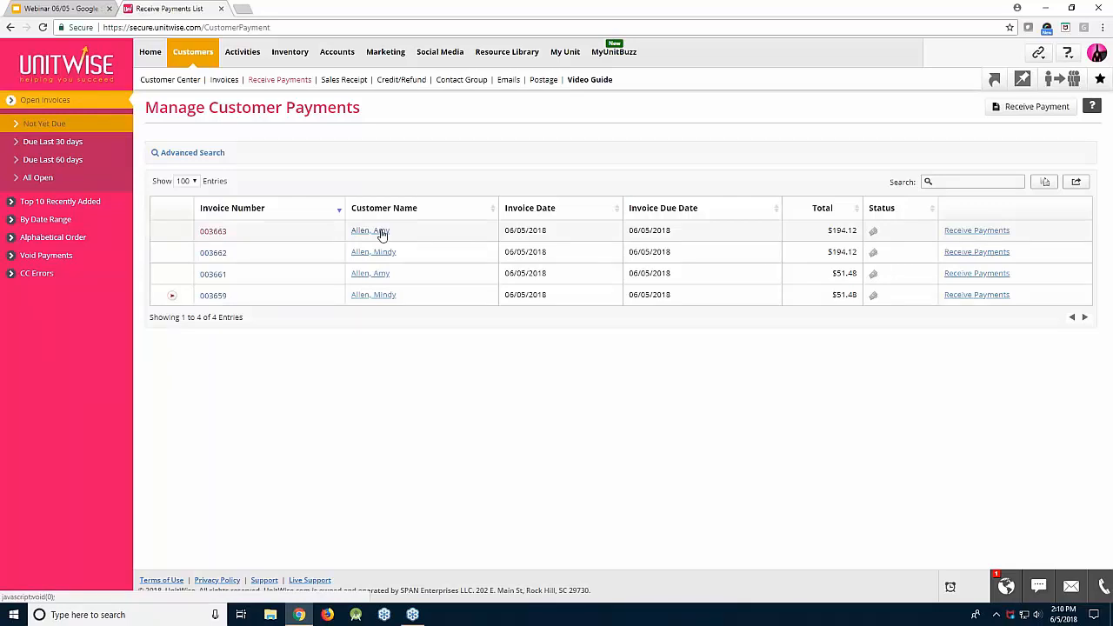
Begin a new payment and select the customer, loading four invoices totalling $343.69
click(999, 107)
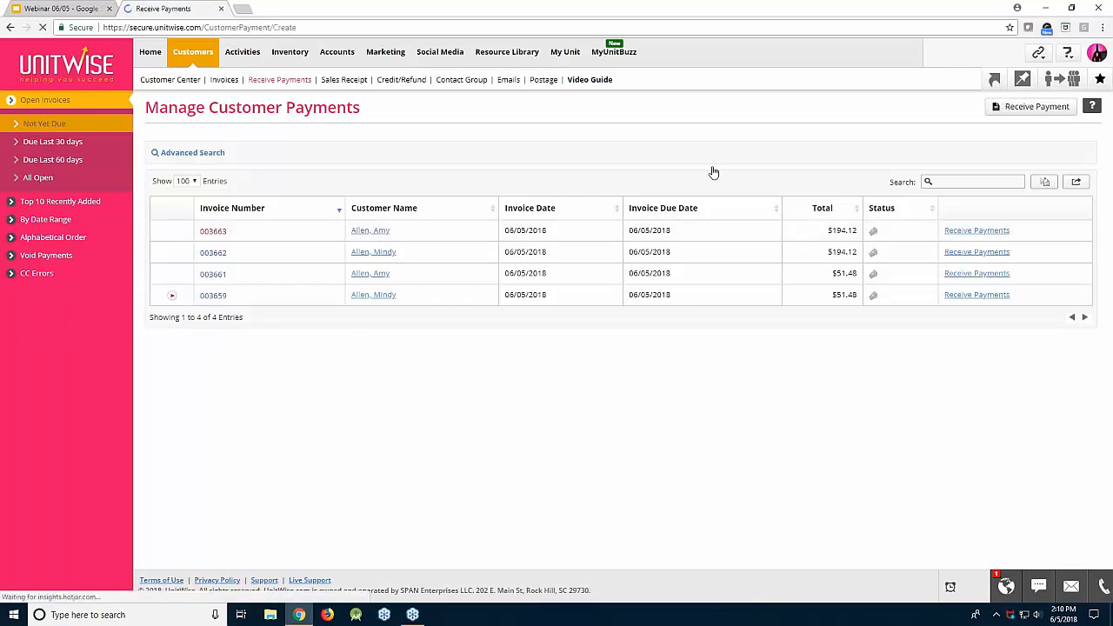
click(380, 154)
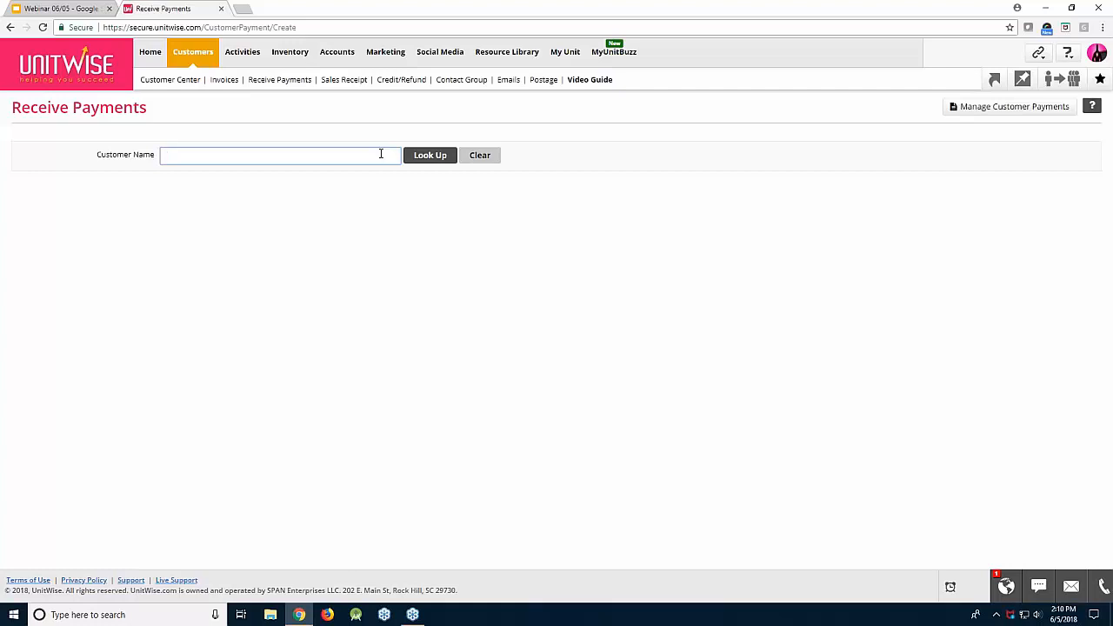
click(372, 171)
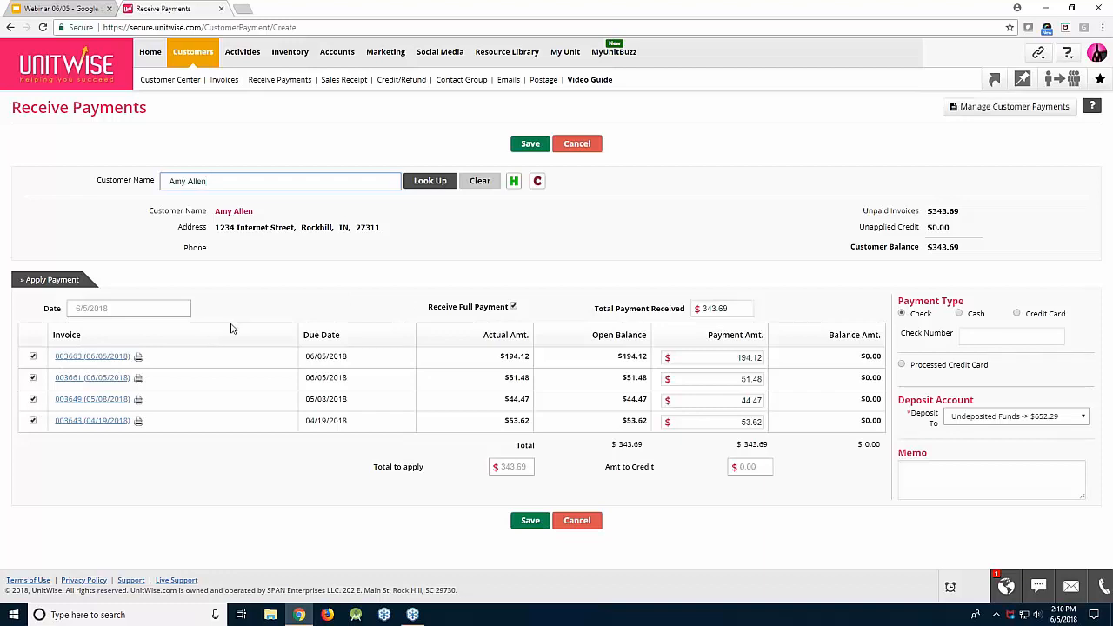
Turn off Receive Full Payment and apply 194.12 so only invoice 003663 is paid
click(513, 307)
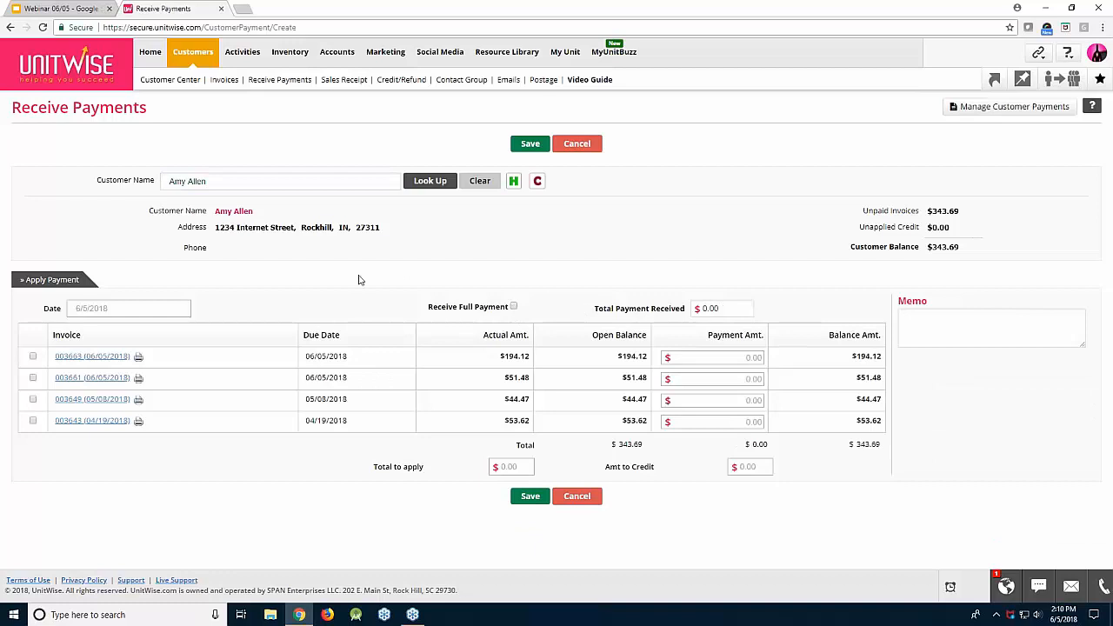
drag(717, 308, 698, 305)
text(194.12)
click(584, 313)
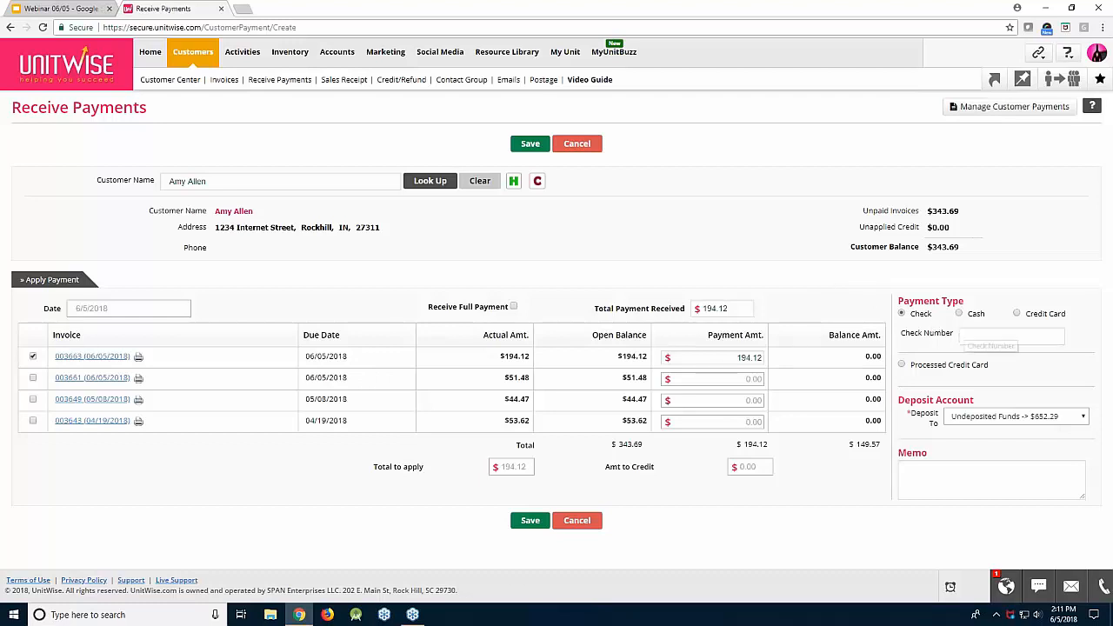
Set the payment type to Processed Credit Card with card type Unknown
click(959, 315)
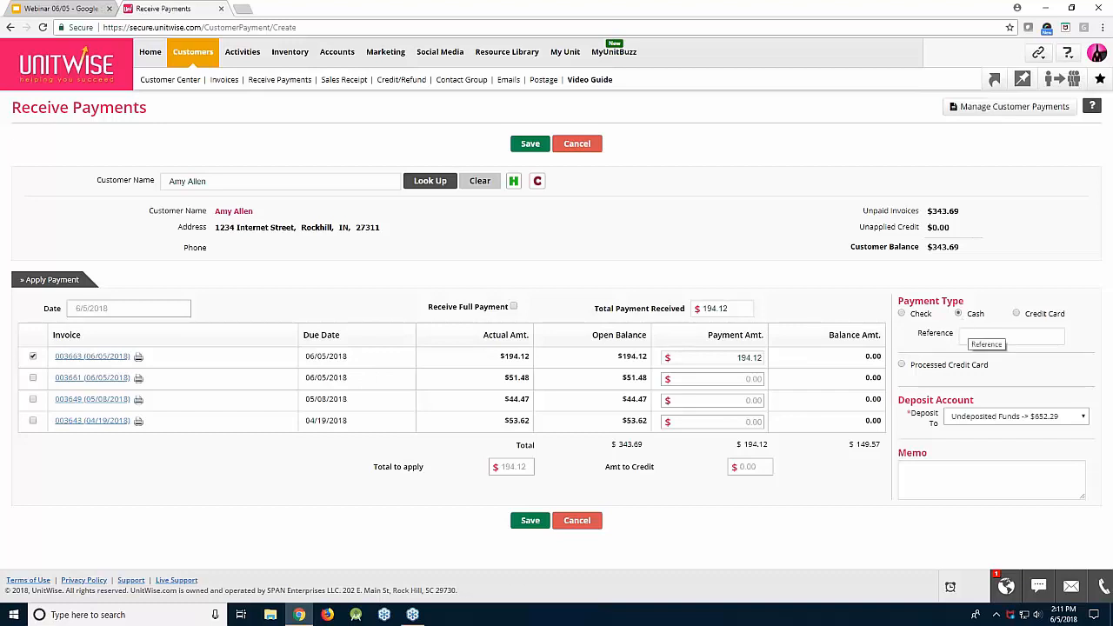
click(1016, 313)
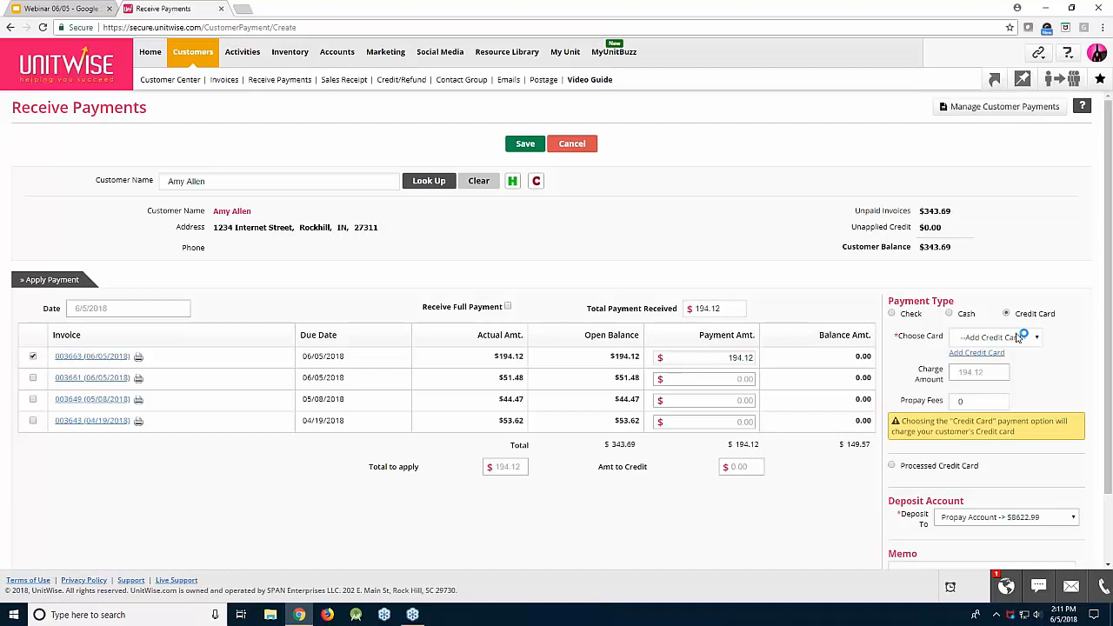
scroll(1026, 487, down, 1)
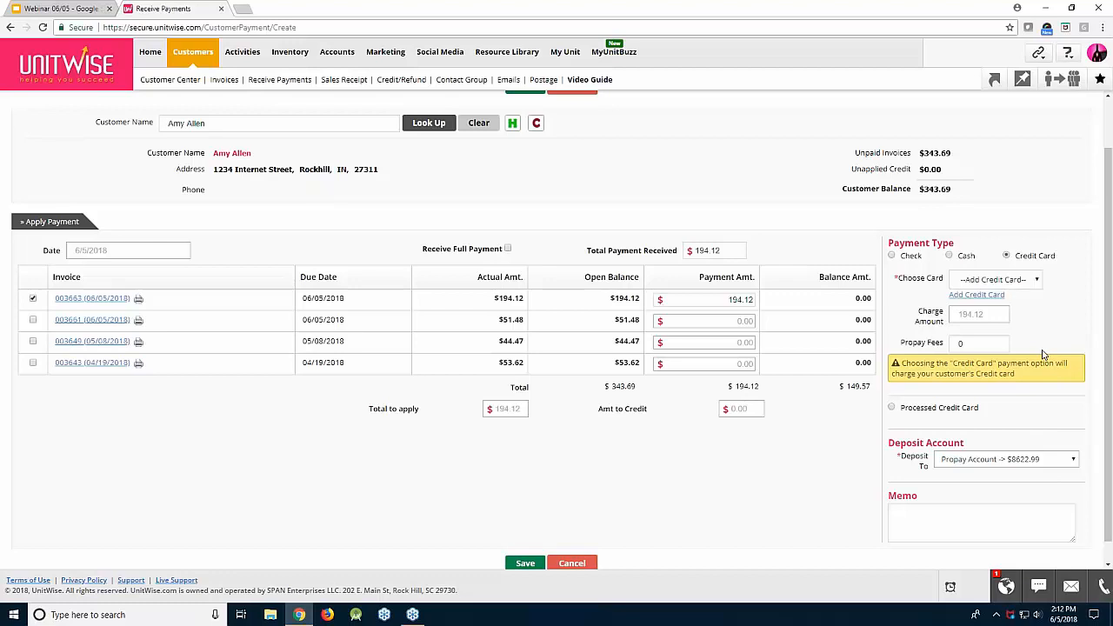
click(916, 410)
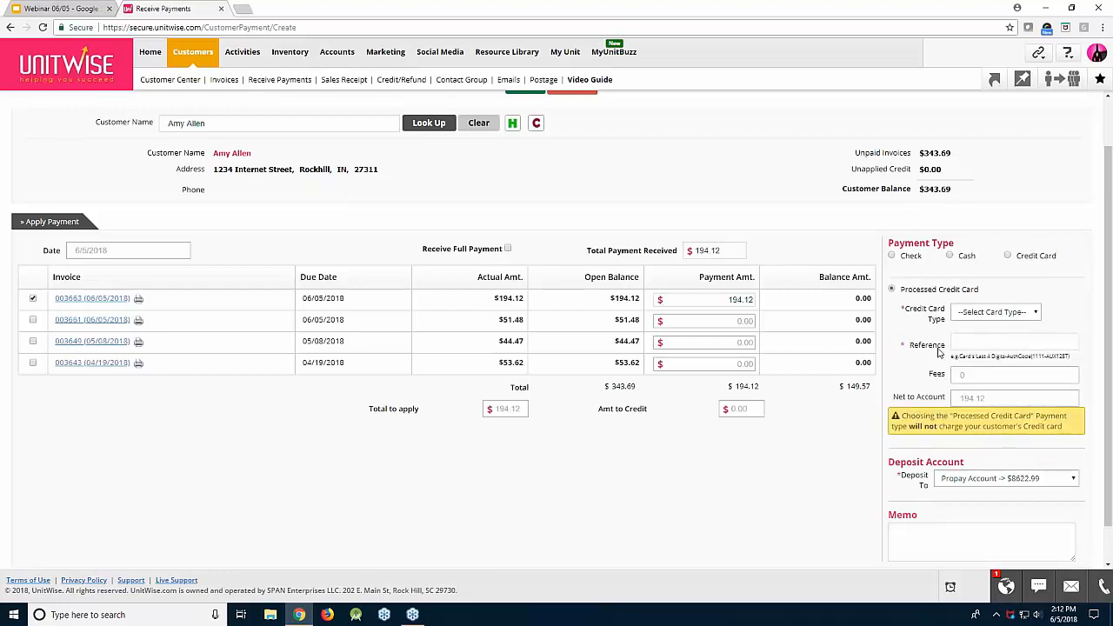
click(967, 315)
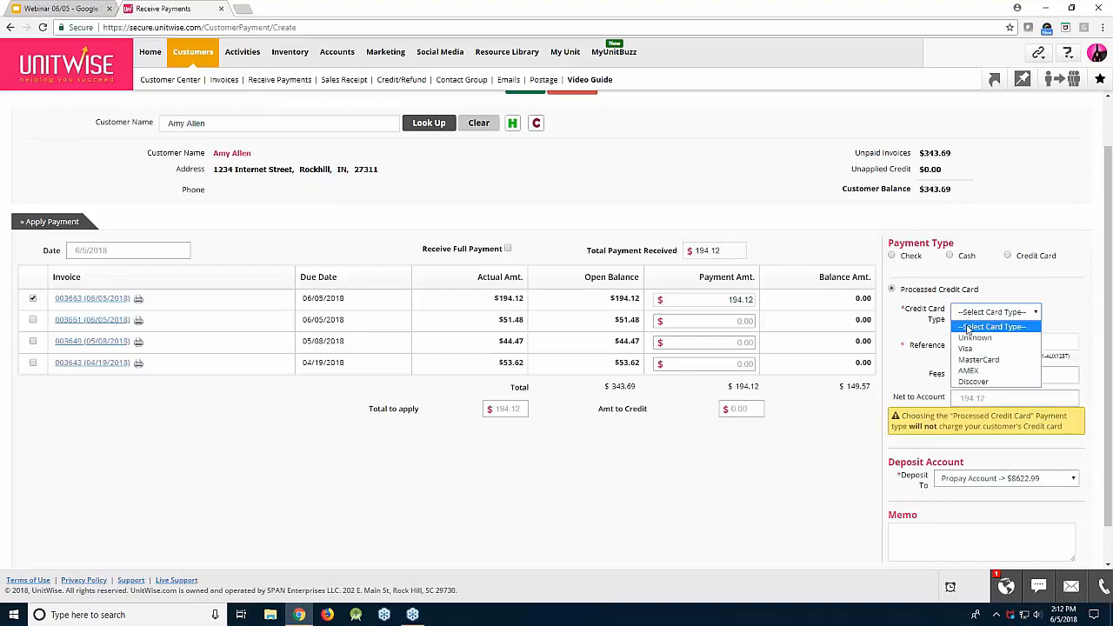
click(974, 338)
Reselect Processed Credit Card and enter the card reference in Reference
click(976, 341)
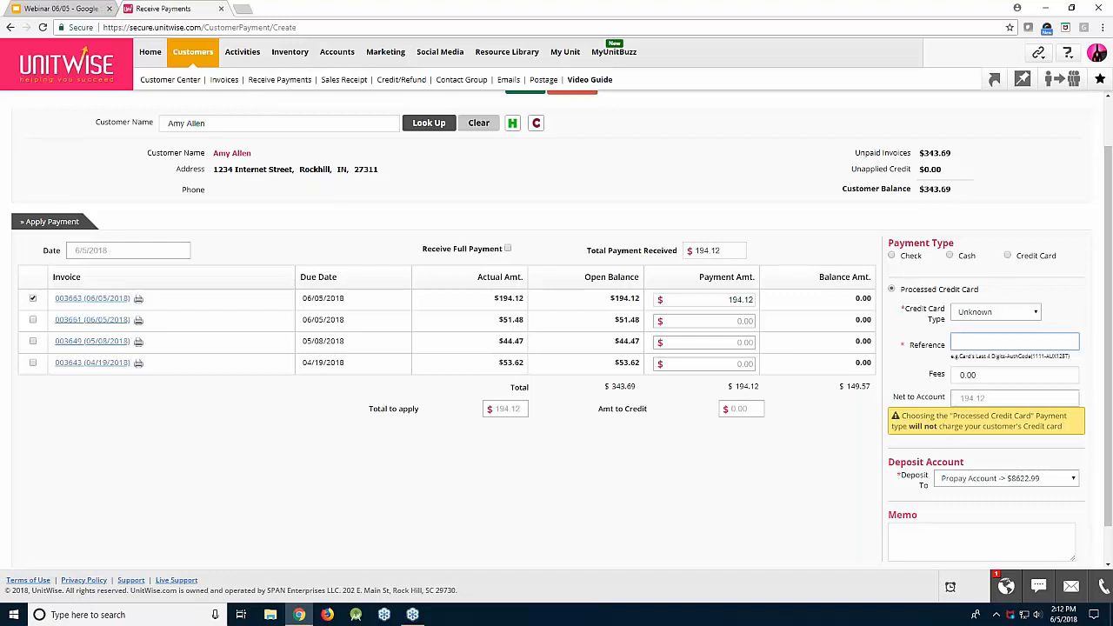
click(1007, 256)
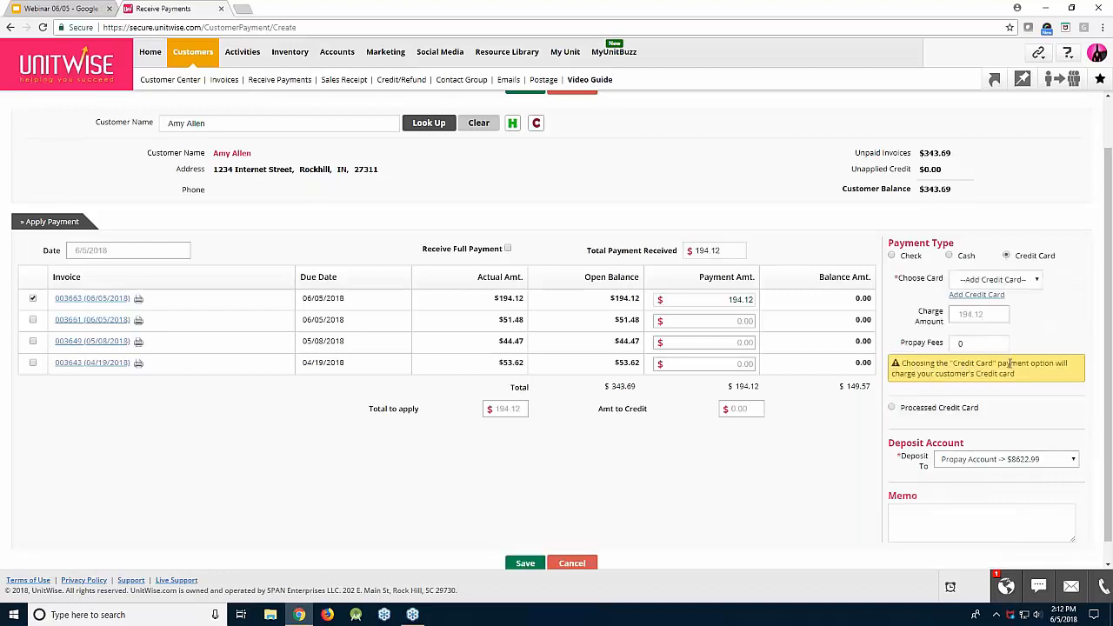
scroll(786, 431, down, 1)
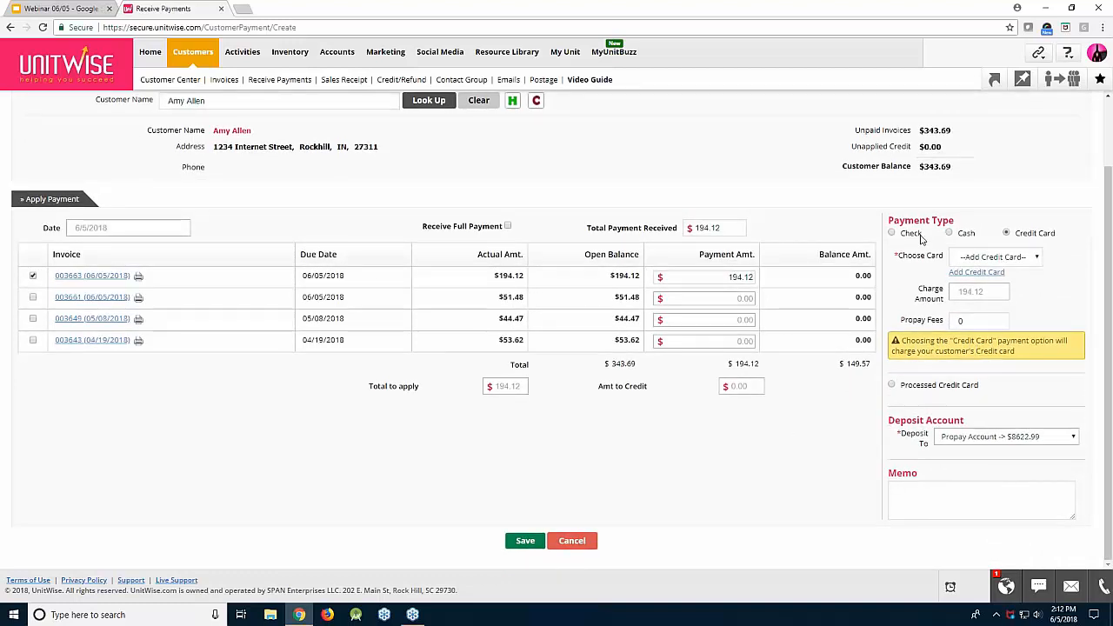
click(919, 388)
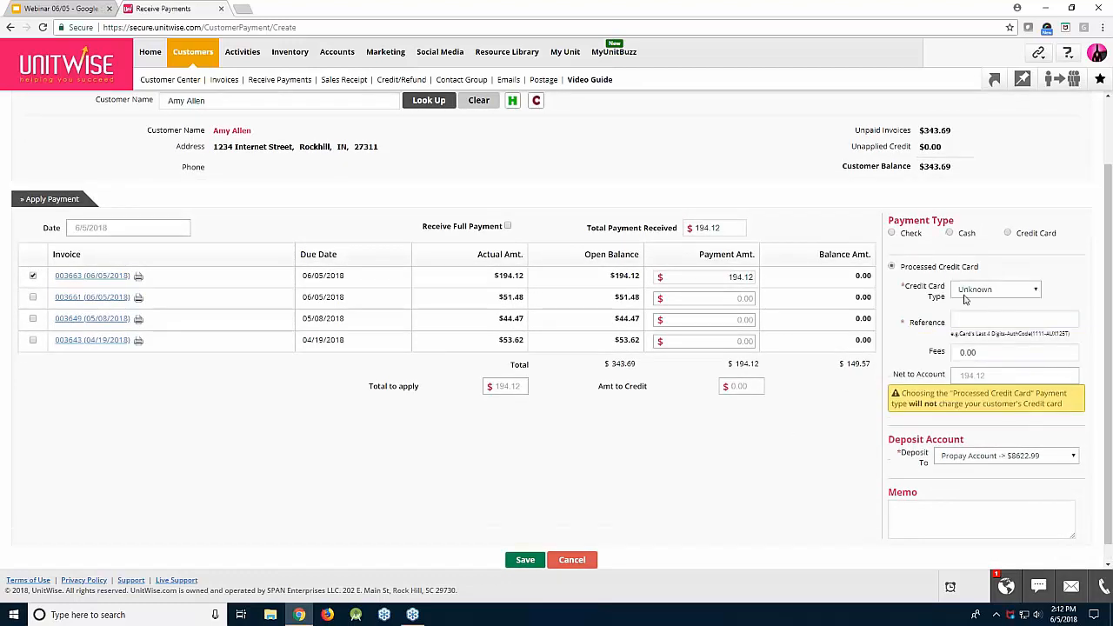
click(966, 320)
text(1234)
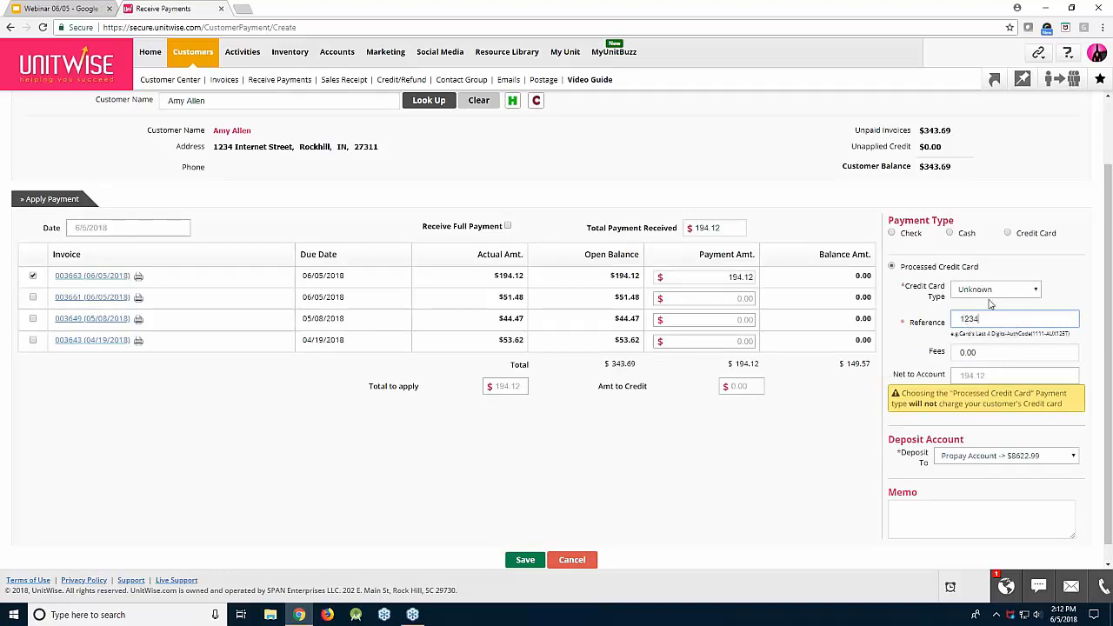
Save the payment, producing receipt 000394 with a $149.57 balance remaining
click(524, 561)
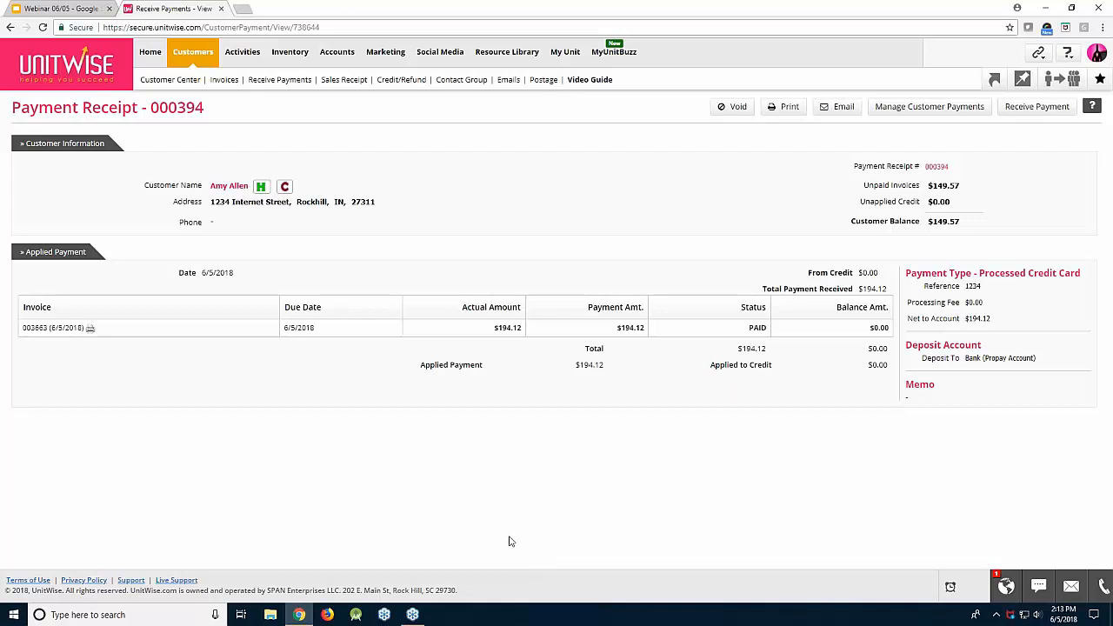
Open Customers > Postage and reach the Print Postage form via Buy Postage
mouse_move(193, 54)
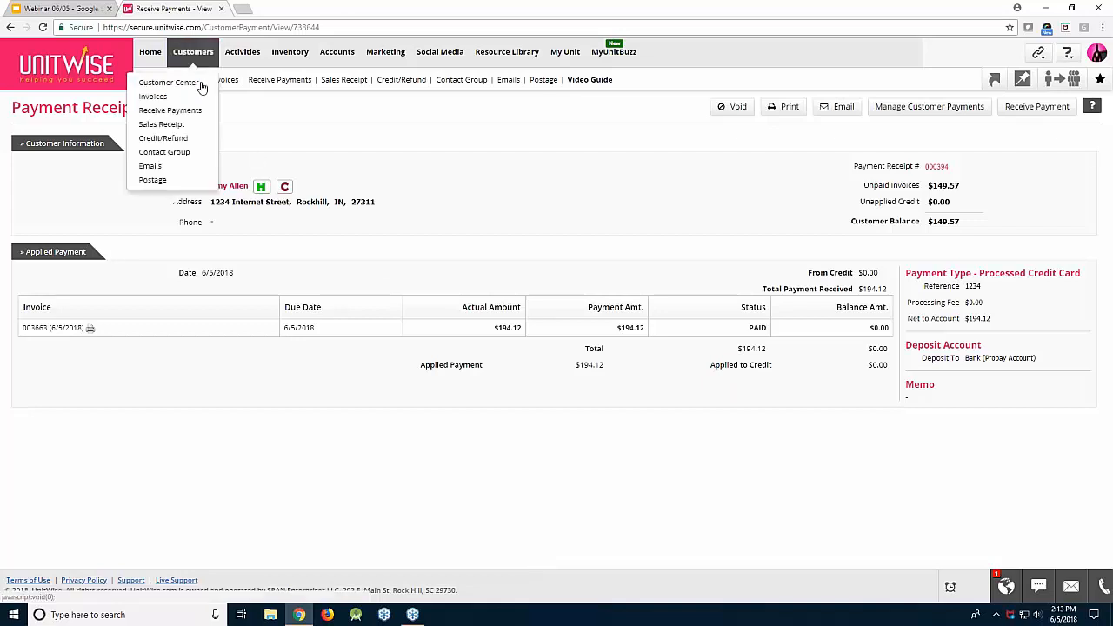
click(155, 180)
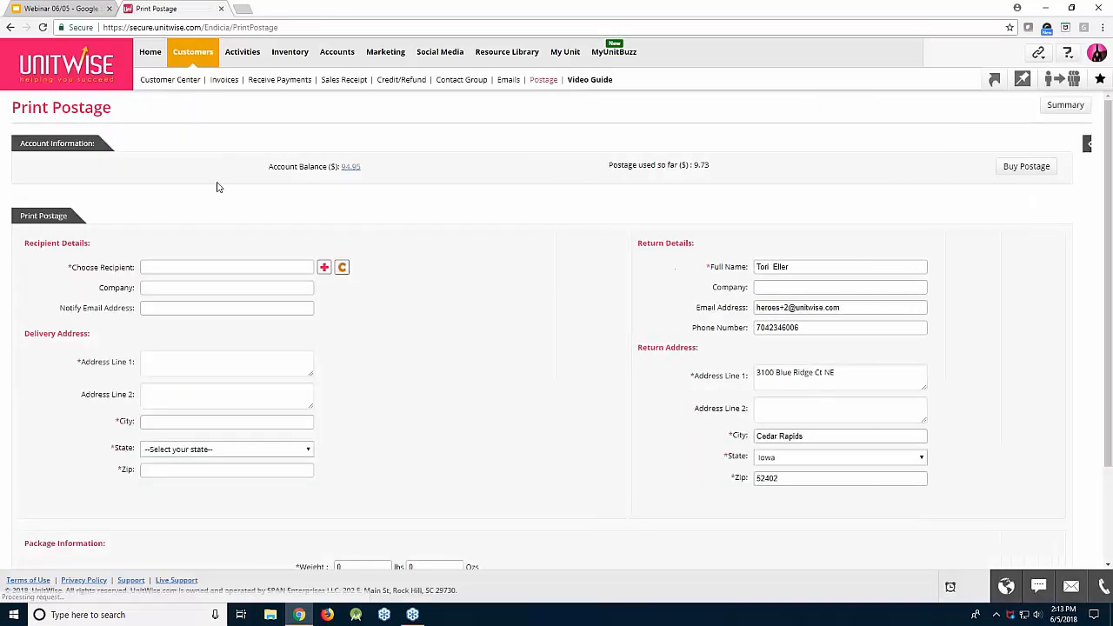
click(1025, 168)
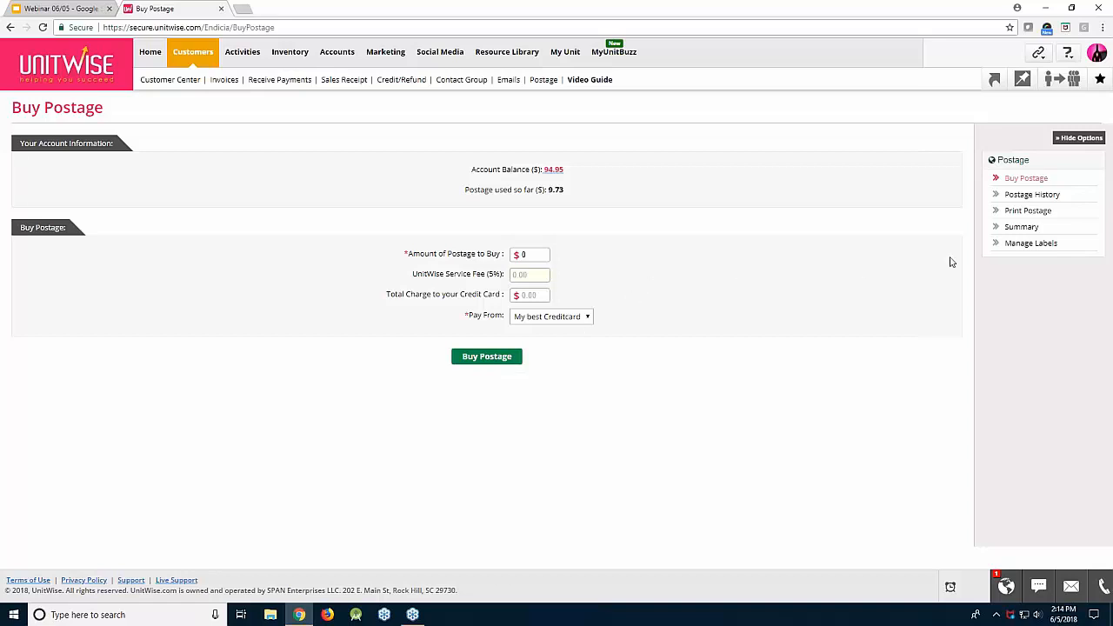
click(1000, 211)
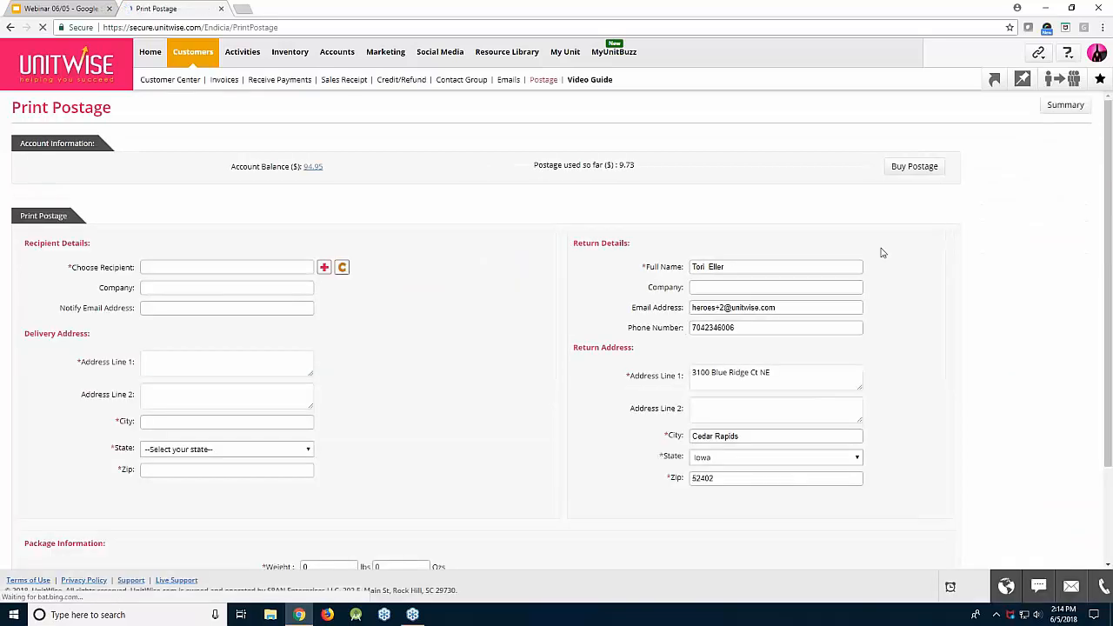
Search for the customer by name and pick them as the postage recipient
click(281, 267)
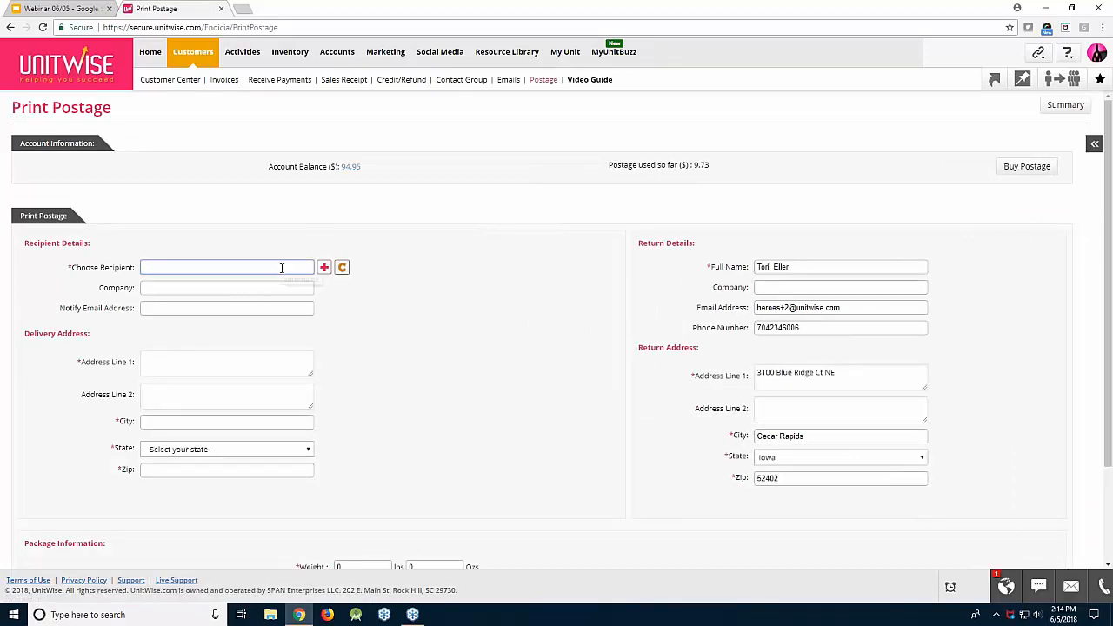
text(Amy A)
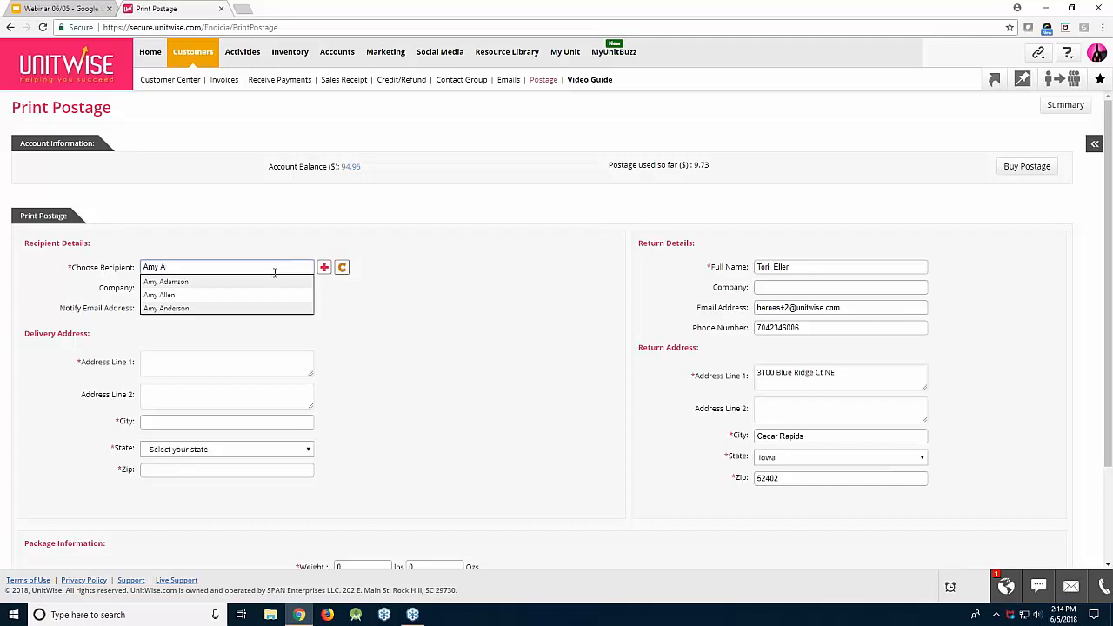
click(278, 297)
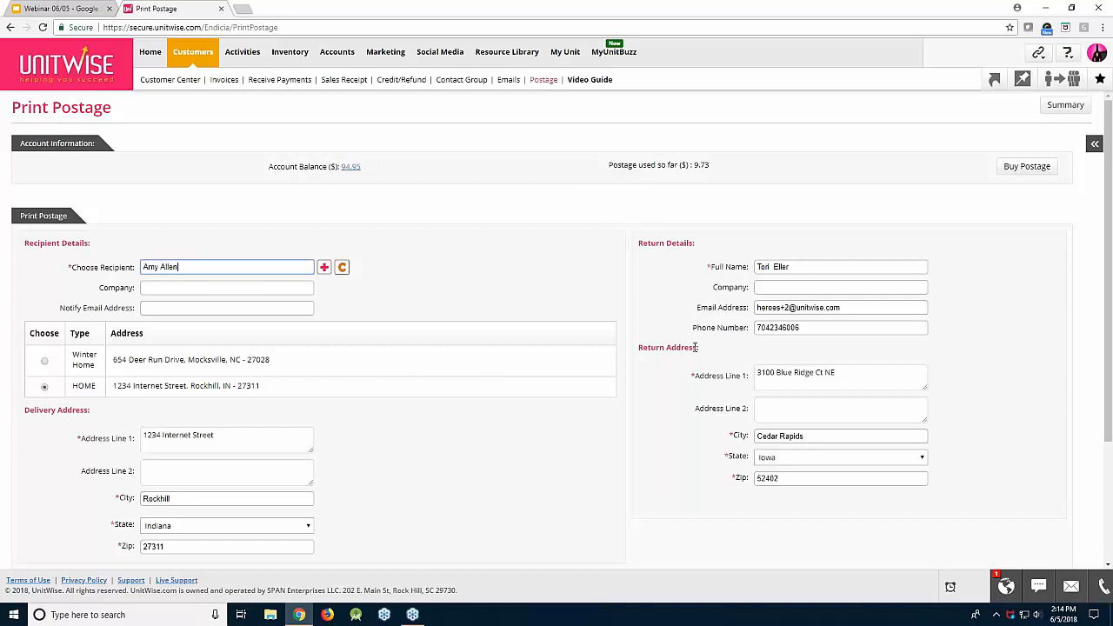
Enter a 1 lb package weight, ship on Wednesday, June 6, 2018, and fetch postage options
scroll(696, 347, down, 3)
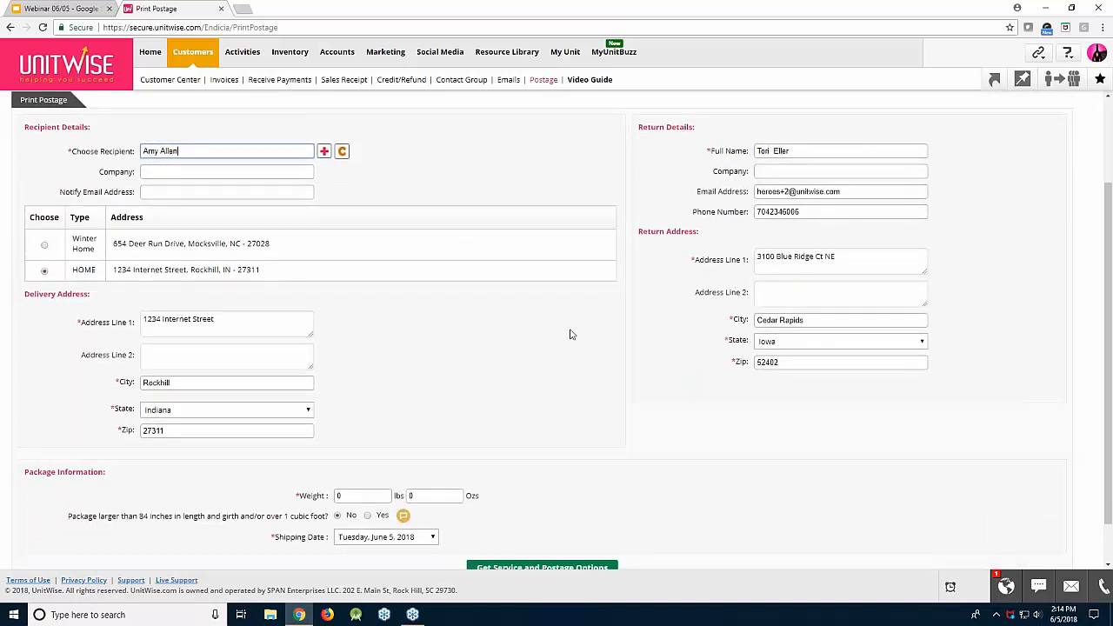
scroll(556, 330, down, 1)
click(373, 444)
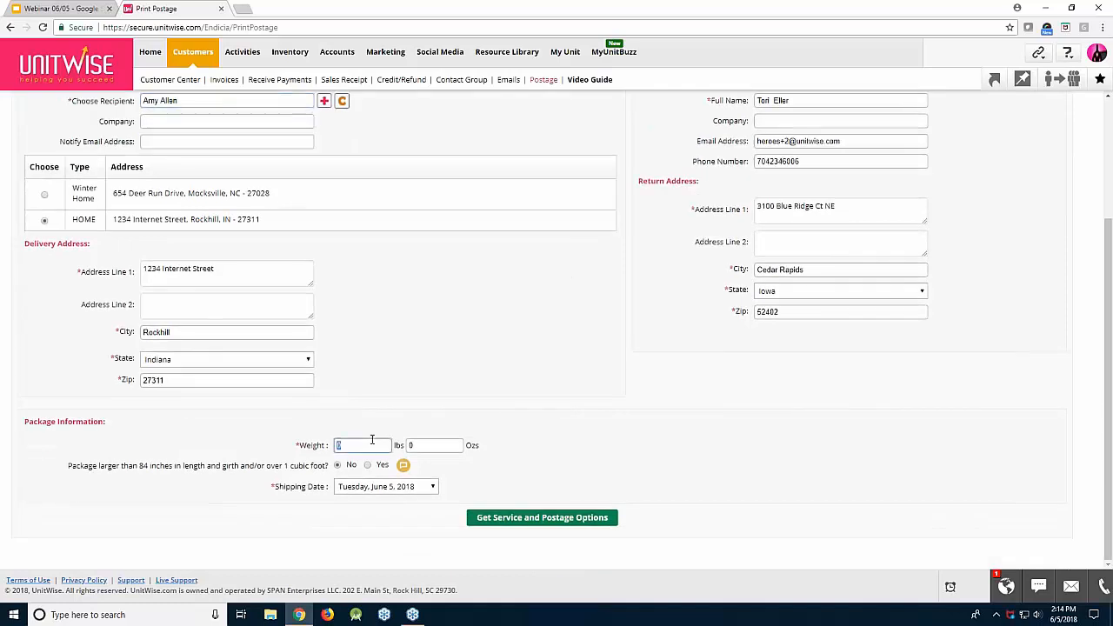
text(1)
click(384, 487)
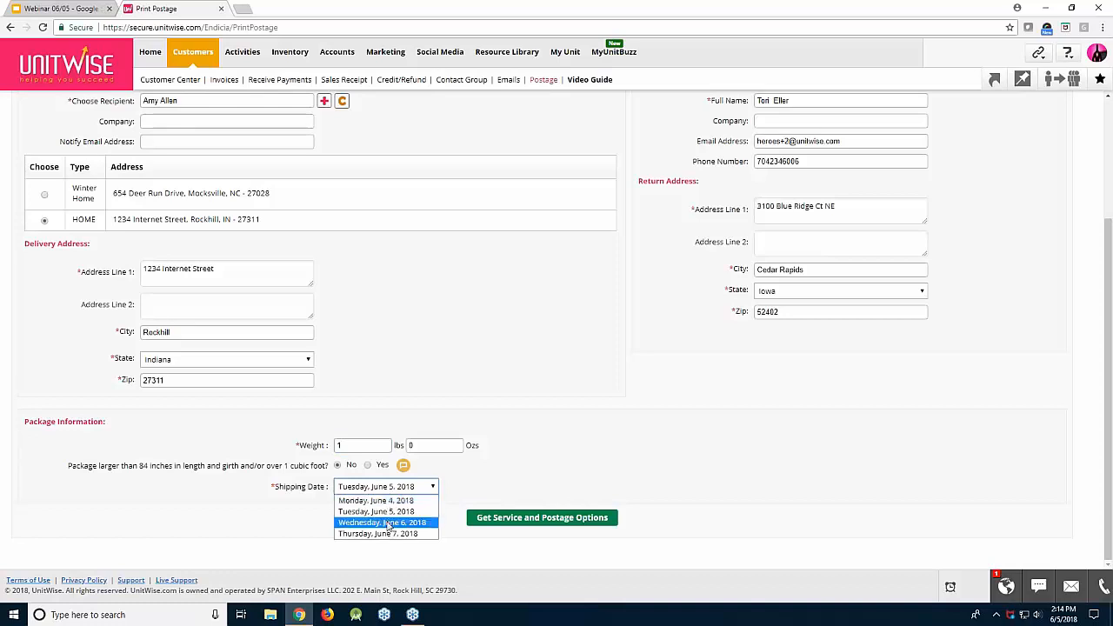
click(389, 523)
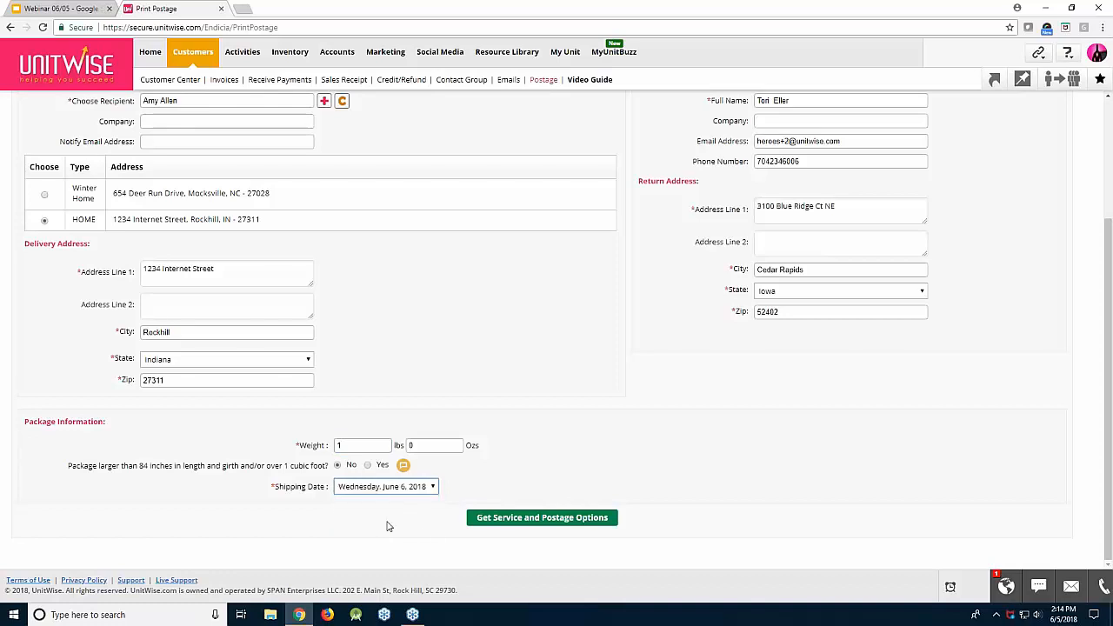
click(529, 527)
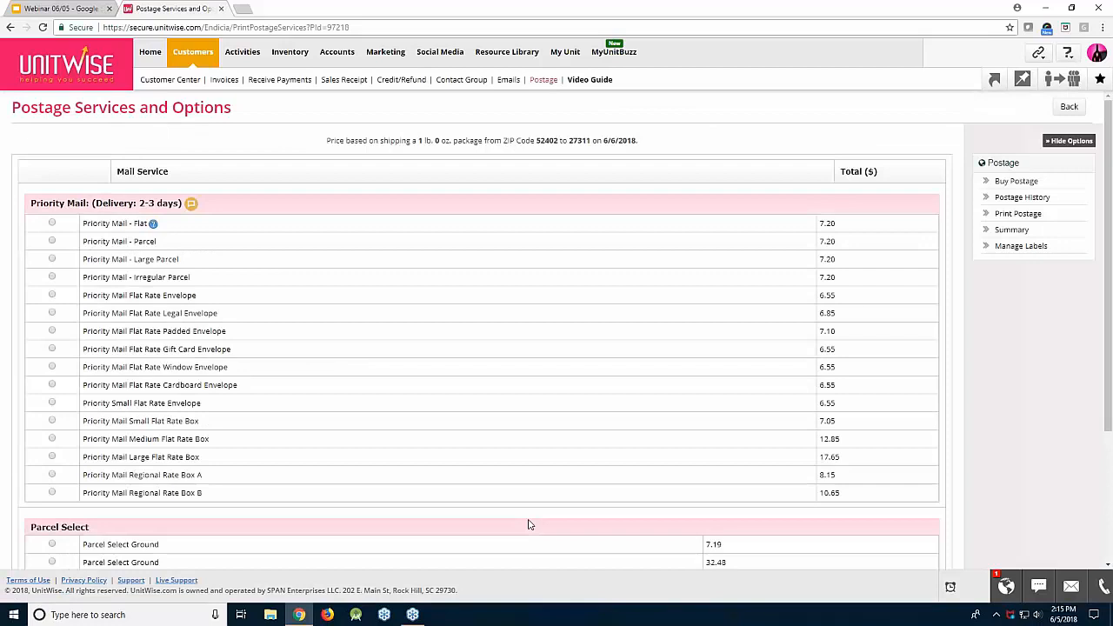
Select Priority Mail - Parcel at $7.20 and continue to the label summary
click(52, 242)
scroll(211, 278, down, 4)
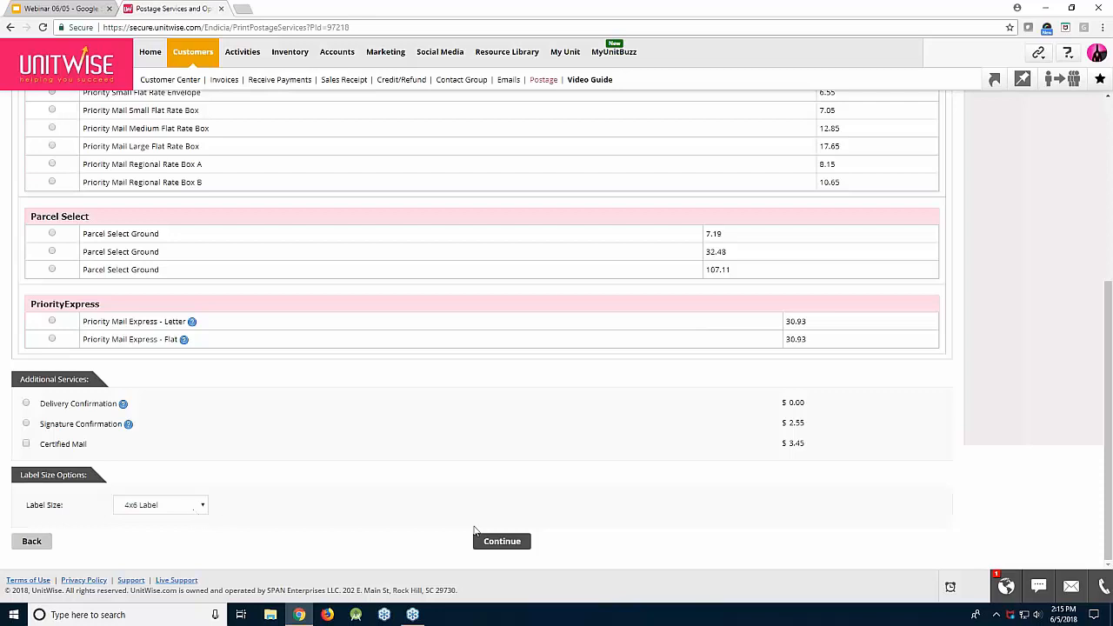
click(522, 541)
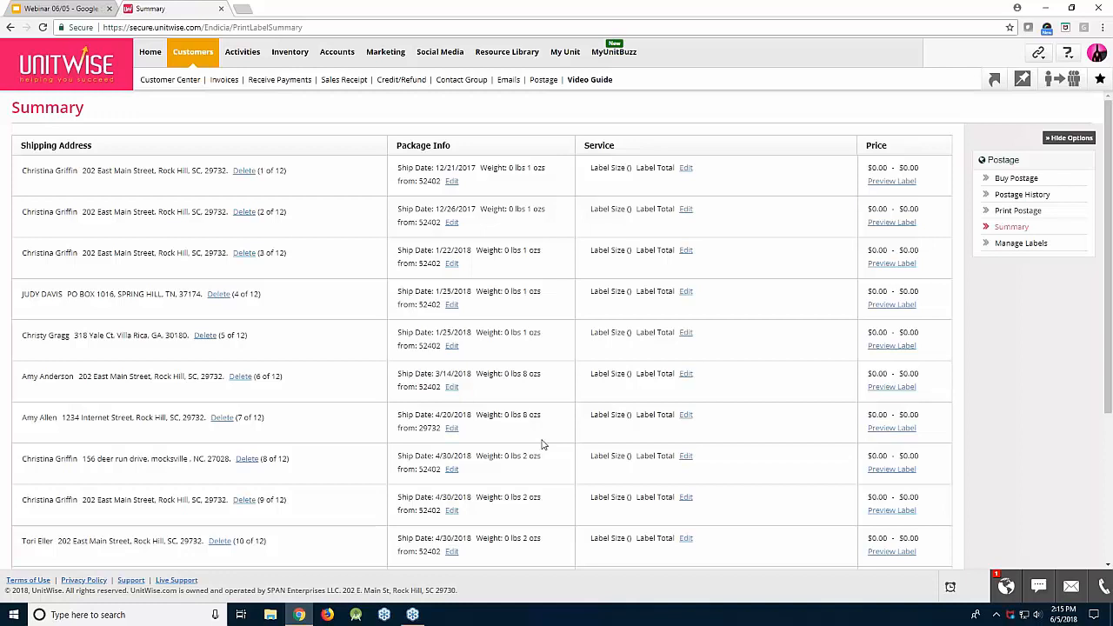
Delete the empty 6/4/2018 label entry, leaving 11 labels, then return to the webinar slides
scroll(541, 442, down, 3)
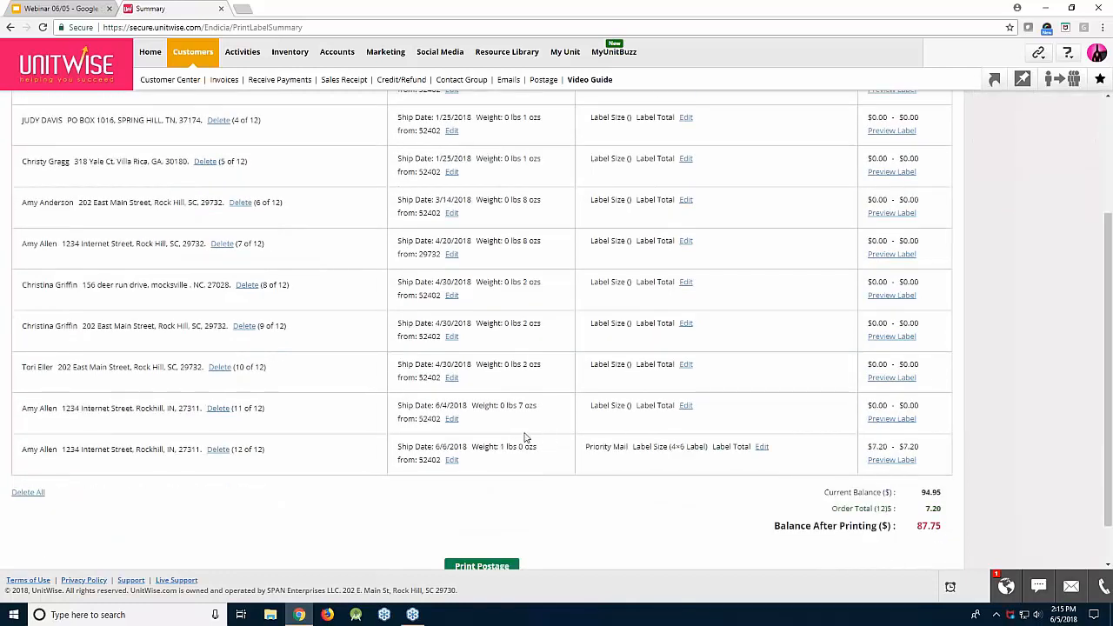
click(218, 408)
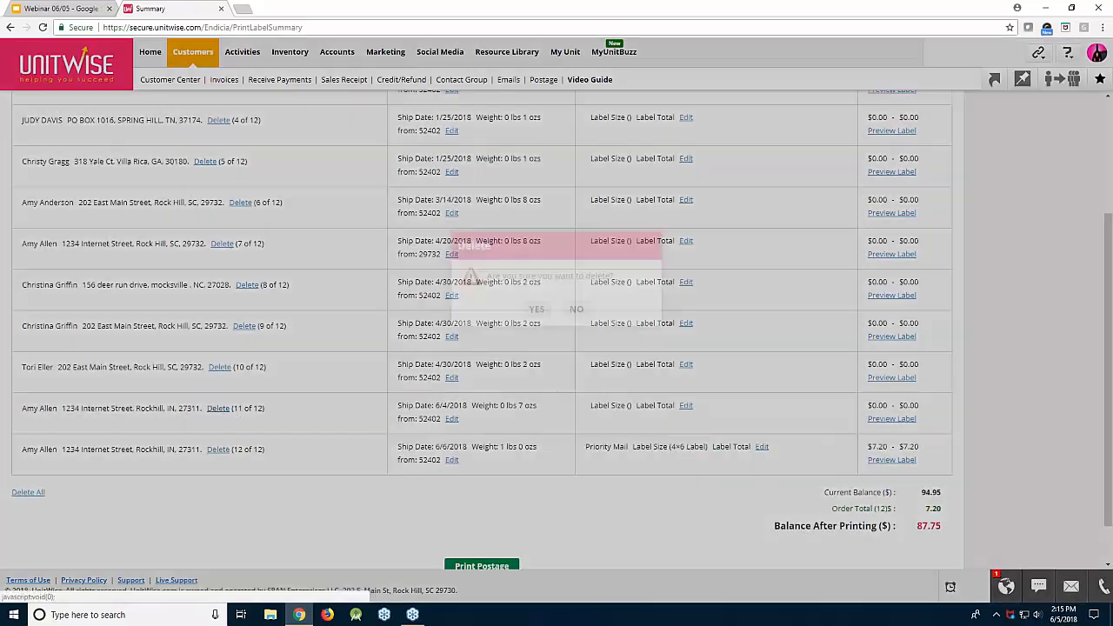
click(536, 309)
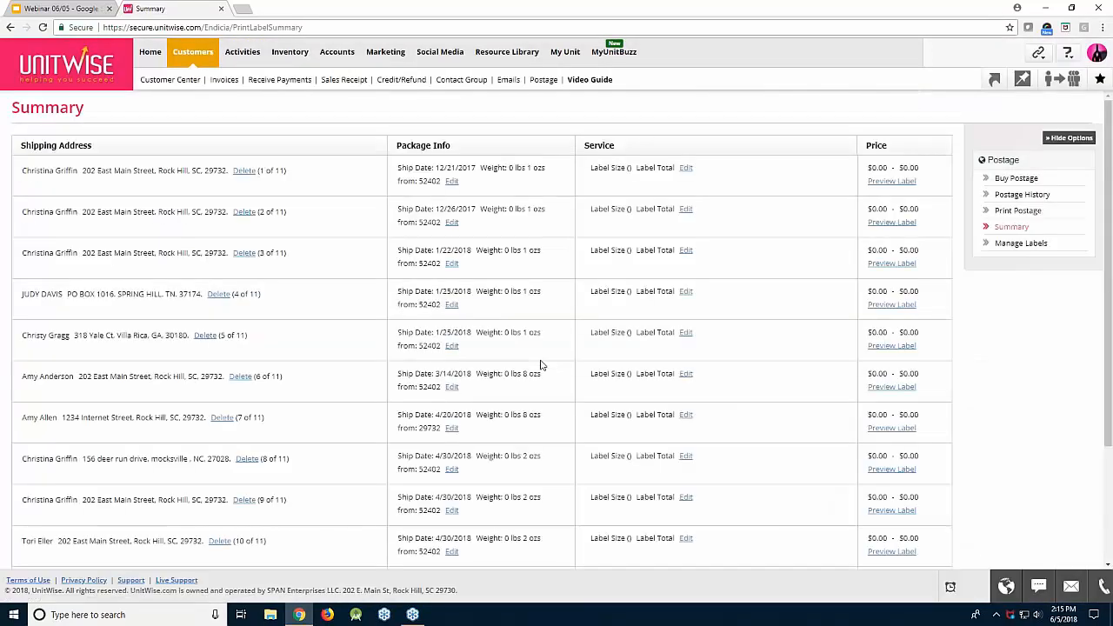
scroll(540, 365, down, 2)
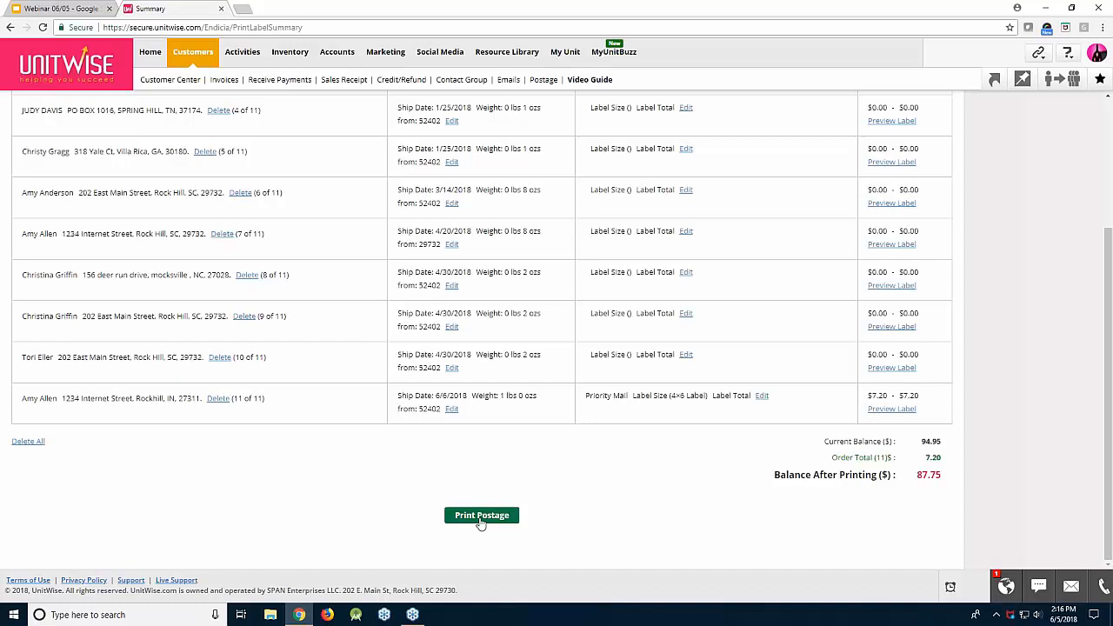
click(73, 9)
Advance the presentation to the Question Time slide and open the UnitWise Dashboard in a new tab
click(354, 133)
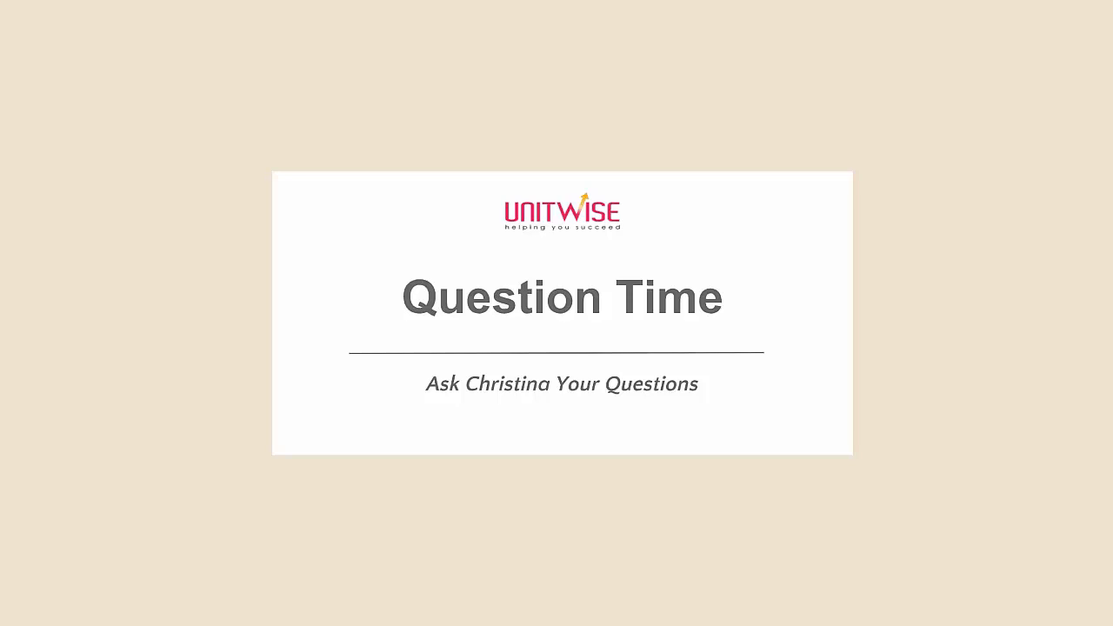
click(582, 208)
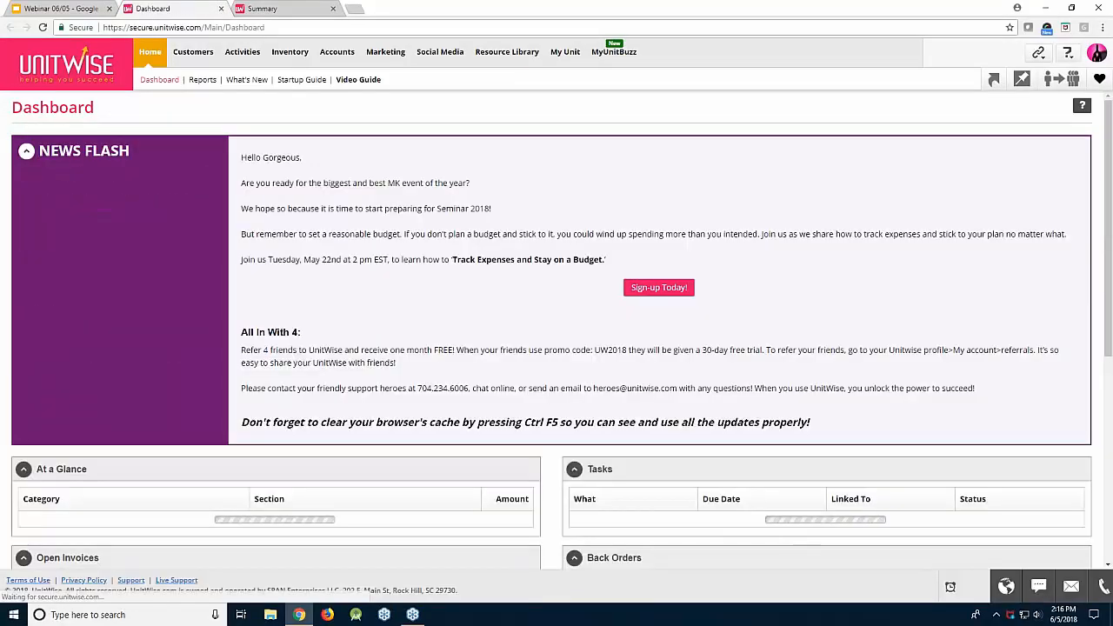
Close the old postage Summary tab and bring up the Customers menu choices
click(332, 9)
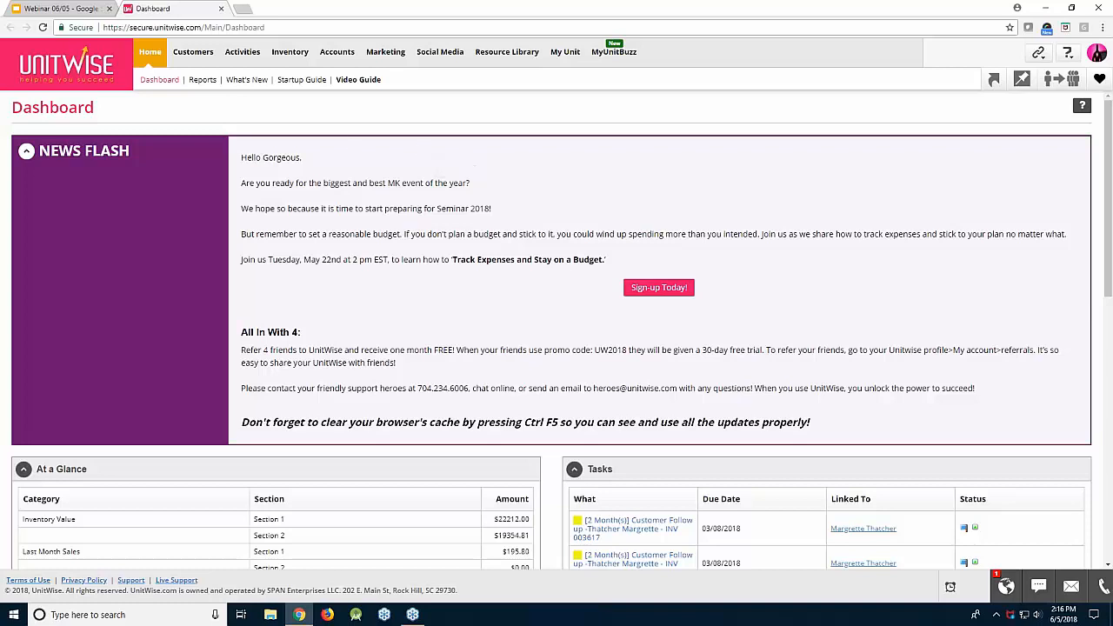
click(193, 52)
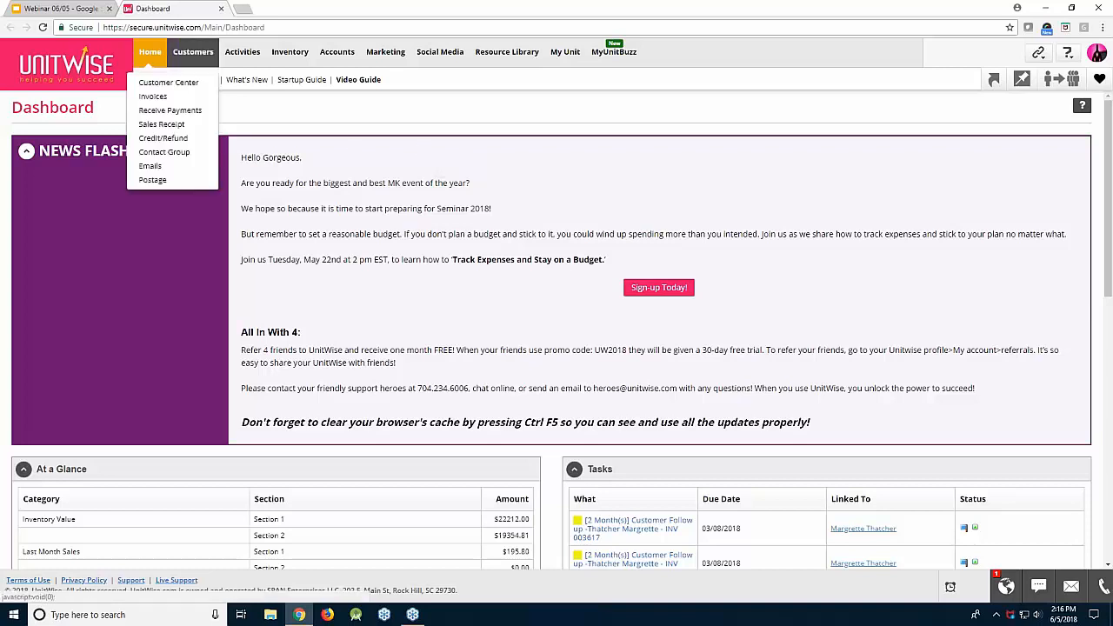
Open invoice 003662 for editing and remove the TimeWise Miracle Set line
click(214, 100)
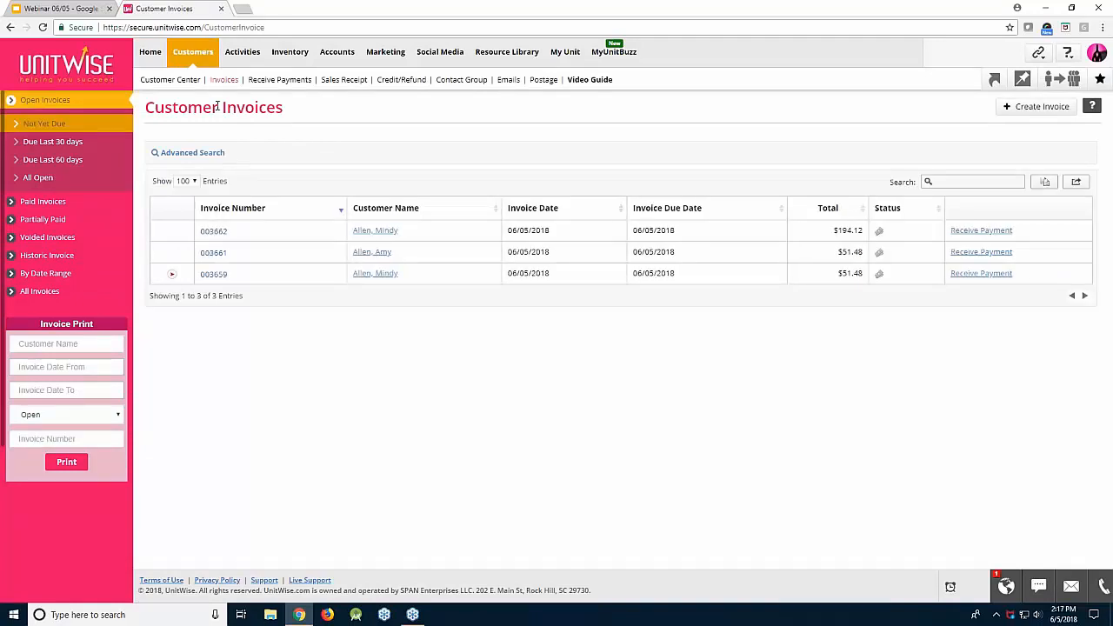
click(224, 239)
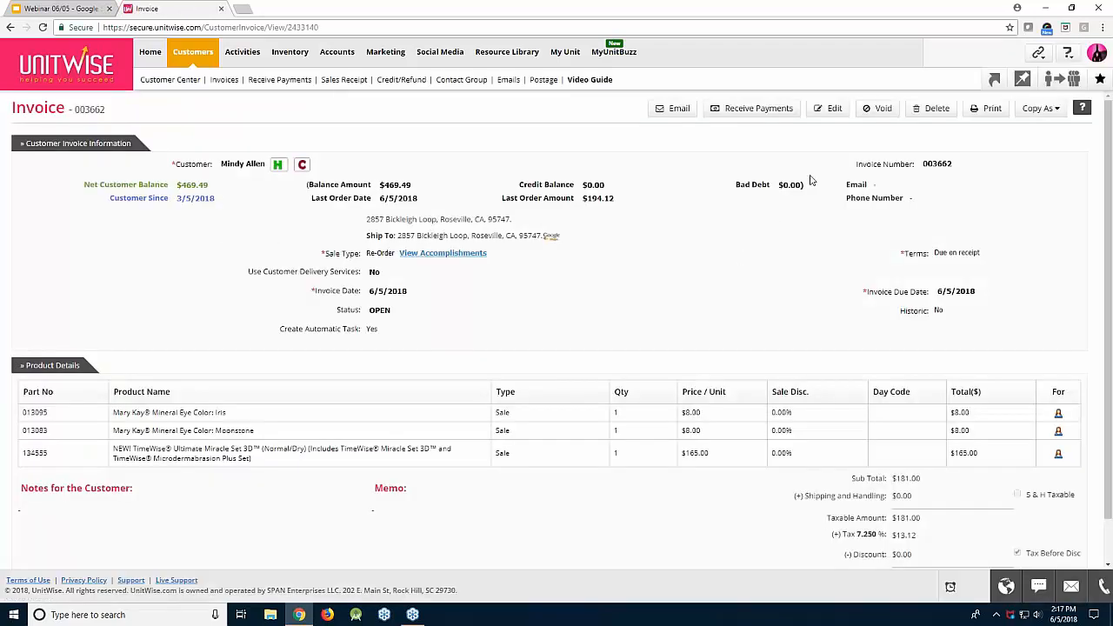
click(830, 108)
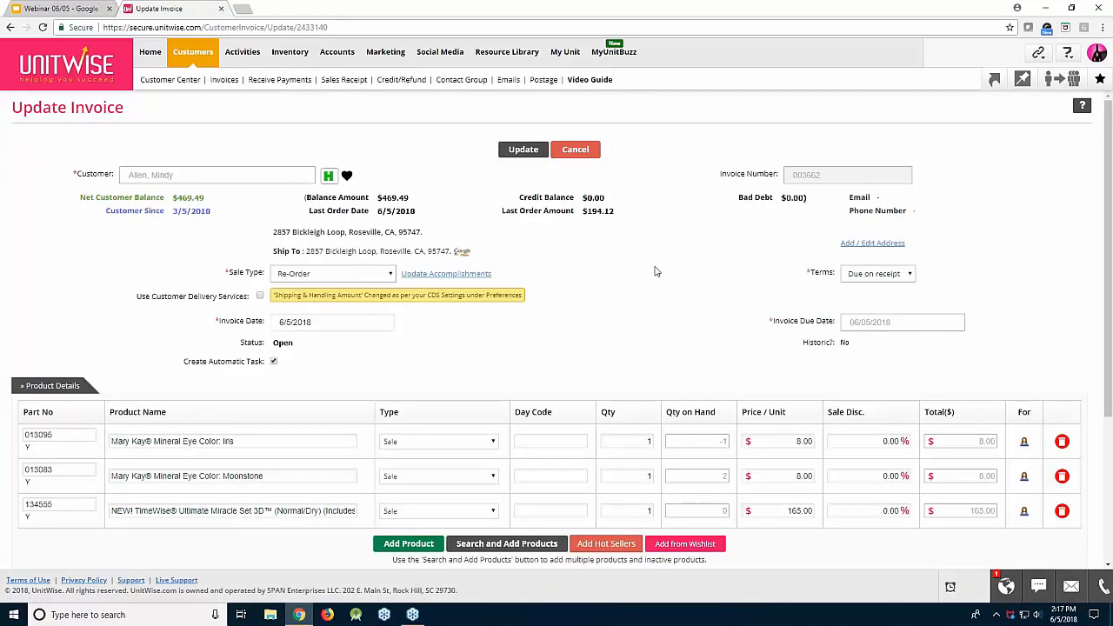
scroll(551, 342, down, 3)
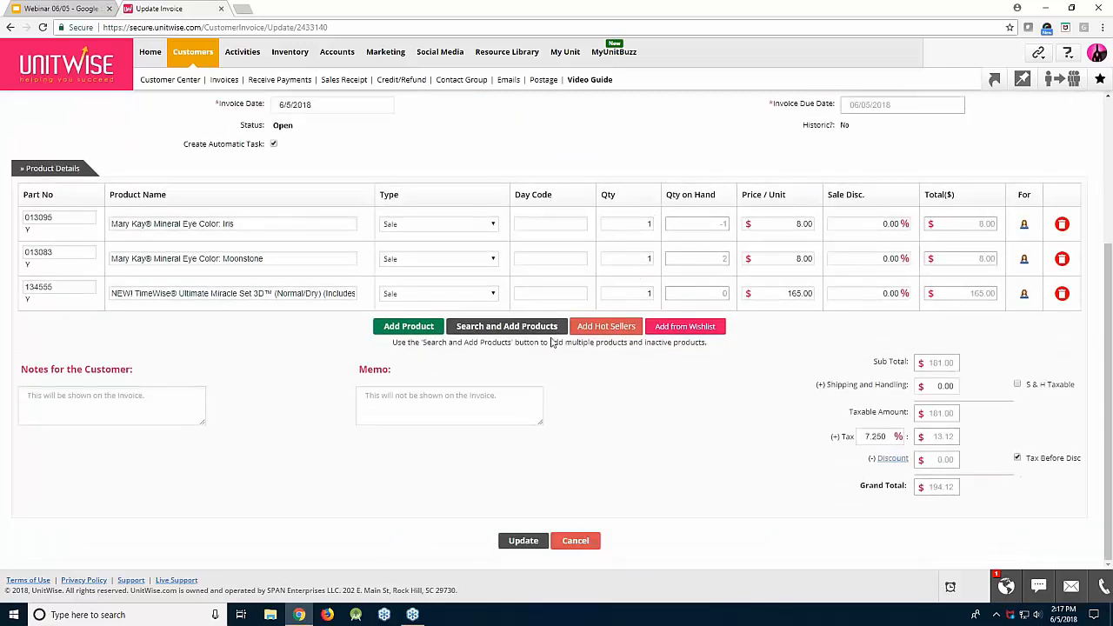
click(1062, 293)
Add the Beach Bronze lip gloss product line and remove the extra empty line
click(426, 335)
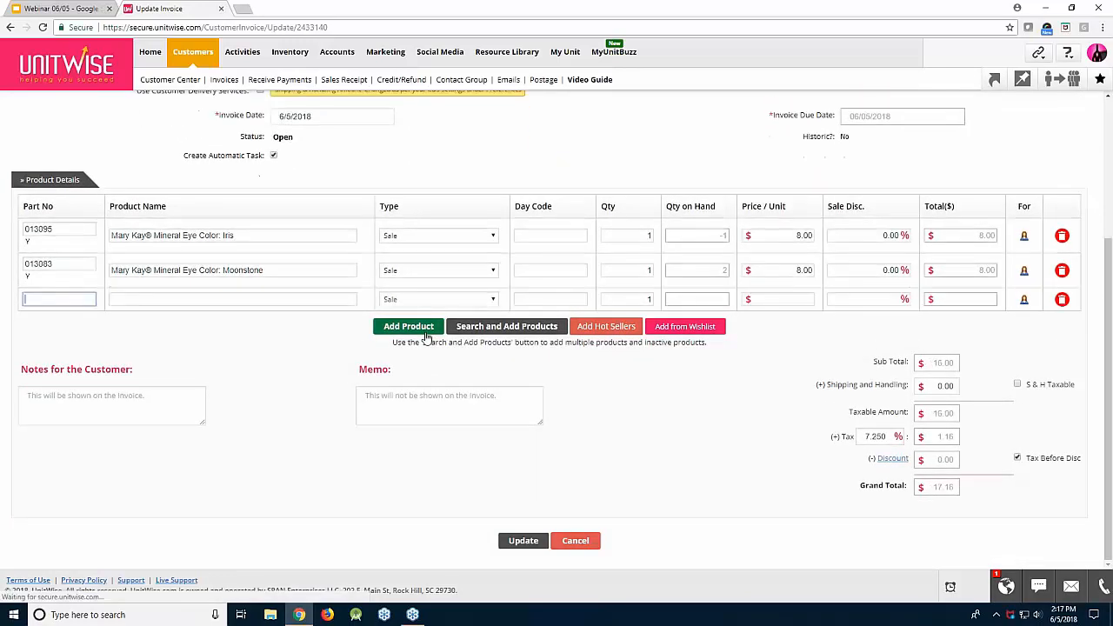
text(lip)
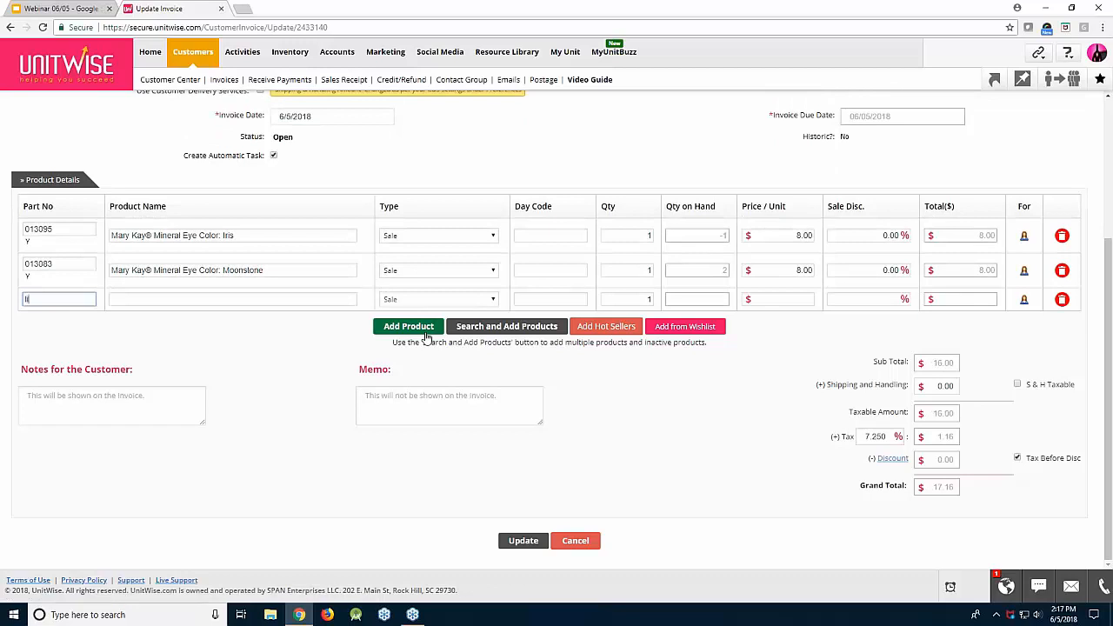
key(BackSpace)
key(BackSpace)
key(BackSpace)
click(331, 299)
text(lip)
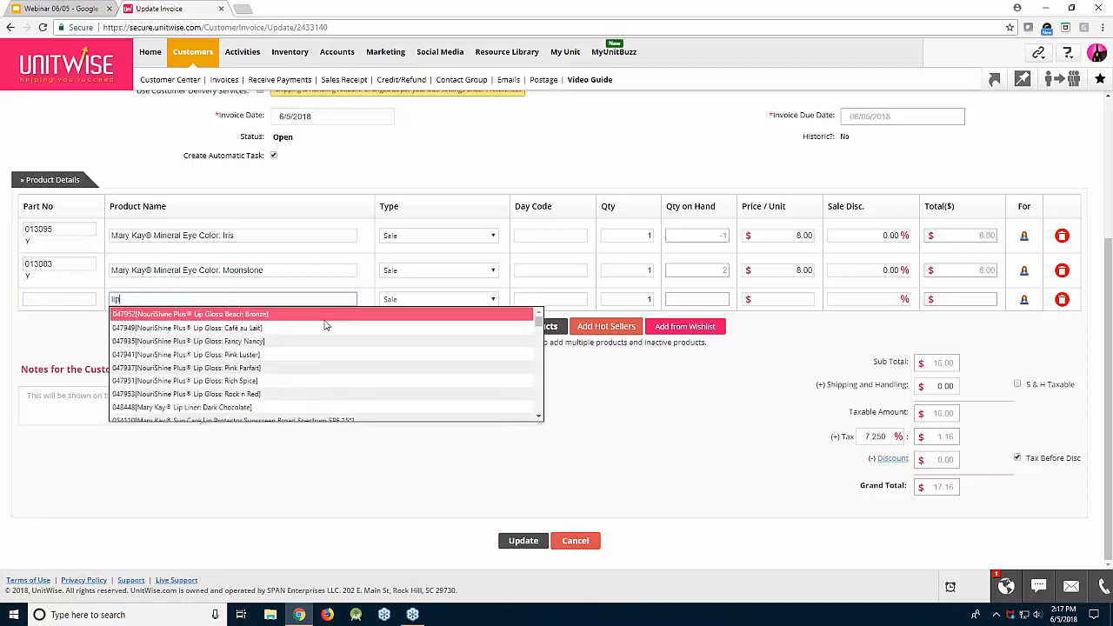
click(325, 319)
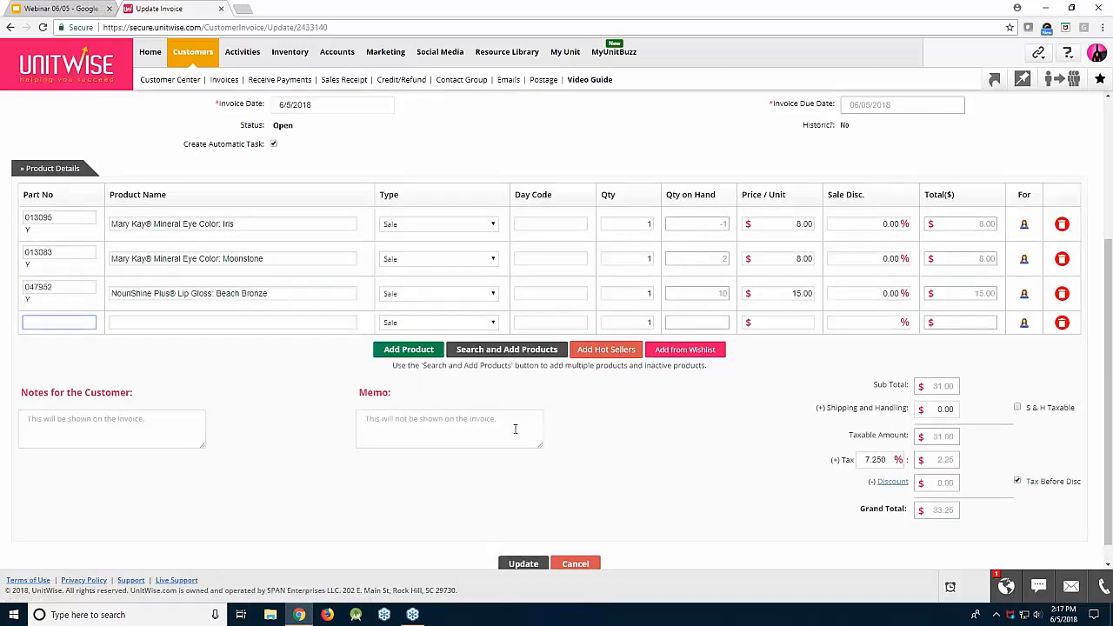
click(1062, 323)
Change the tax rate to 8%, apply a $1 dollar discount, and save the invoice
drag(896, 436, 844, 428)
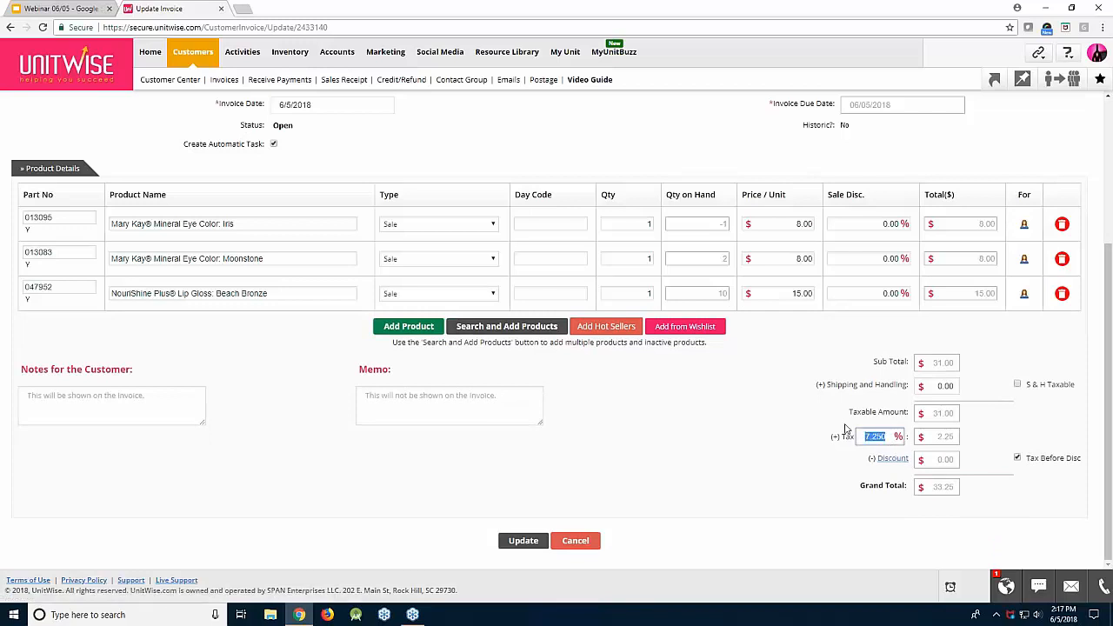
text(8)
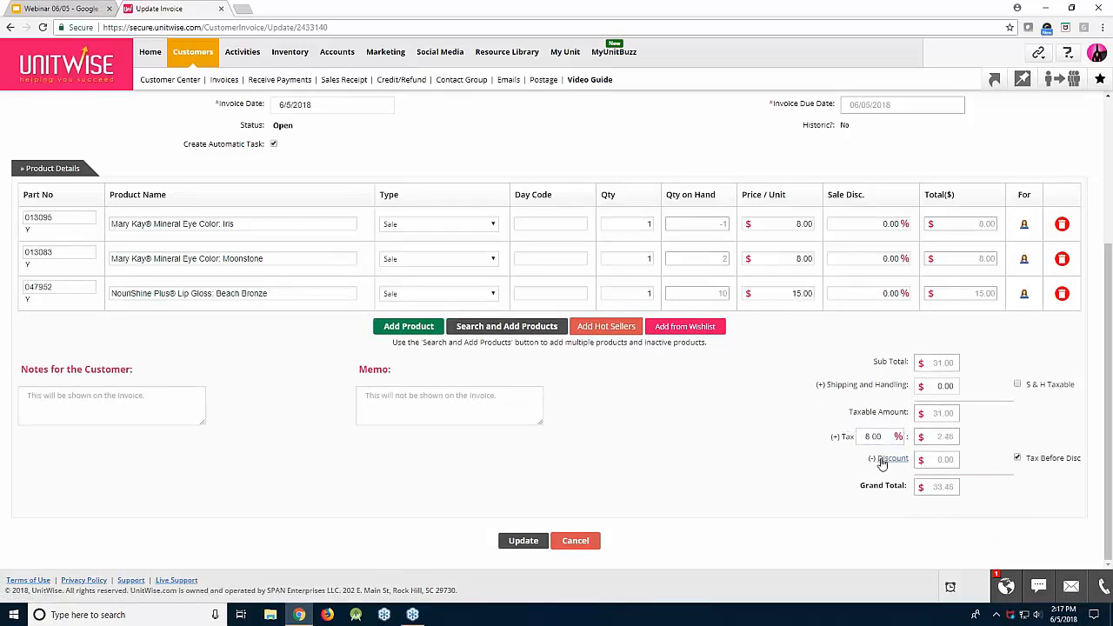
click(883, 461)
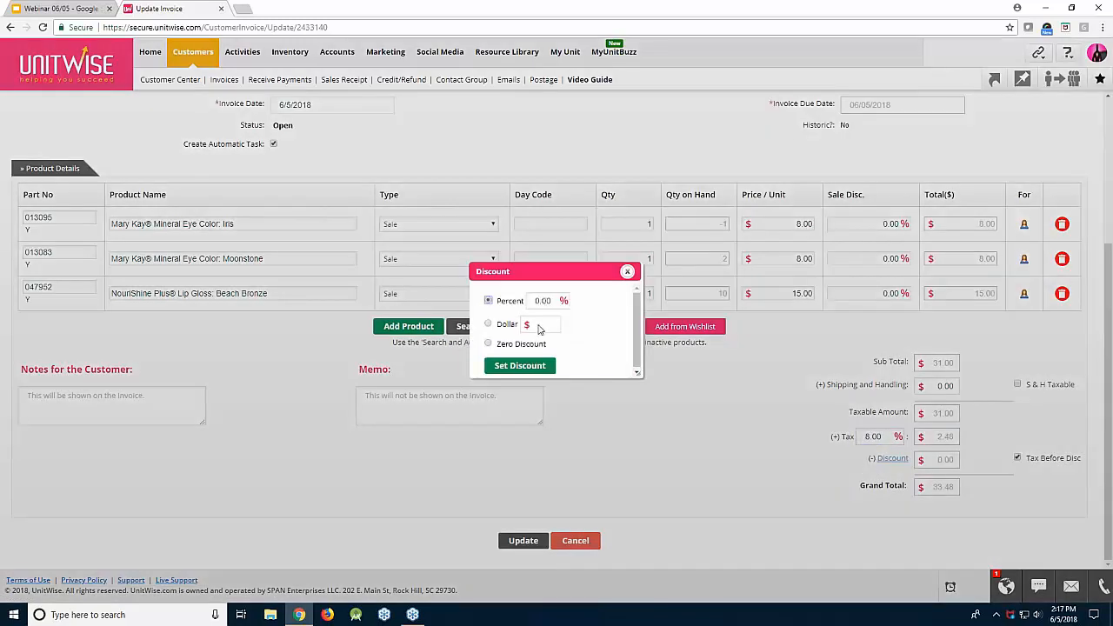
click(489, 325)
text(1)
click(535, 365)
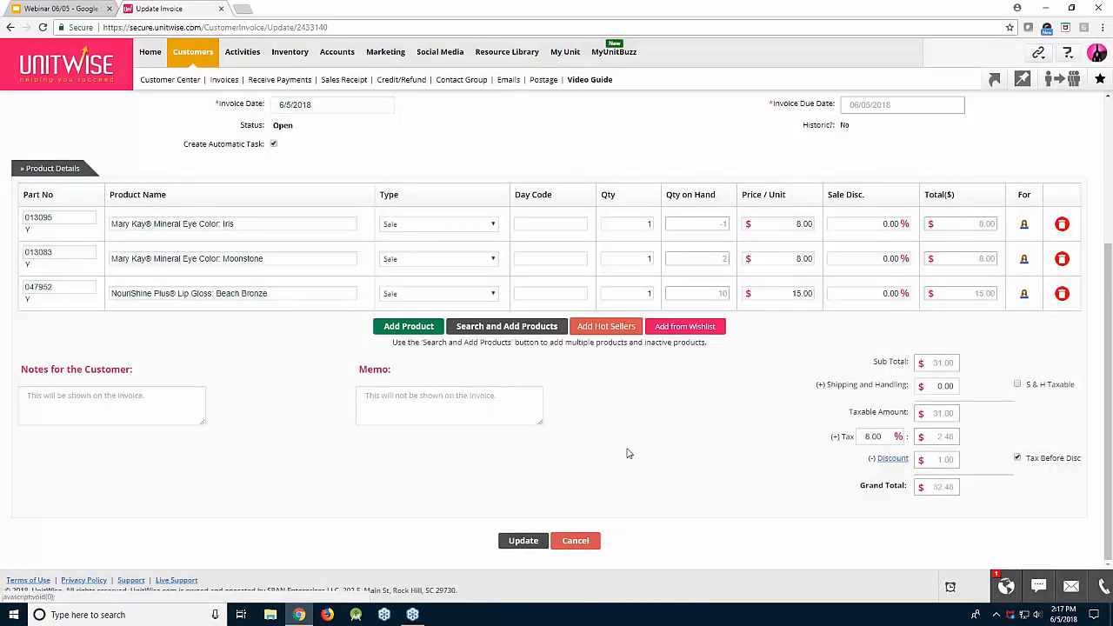
click(538, 544)
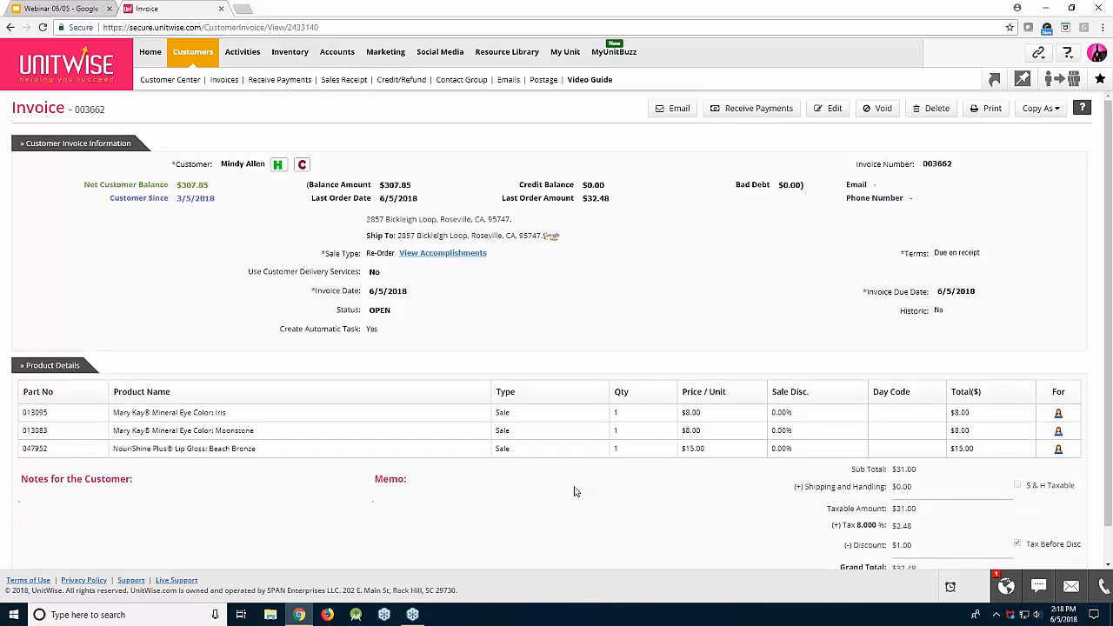
Go to Active Customers and open the customer with the $149.57 balance
click(174, 79)
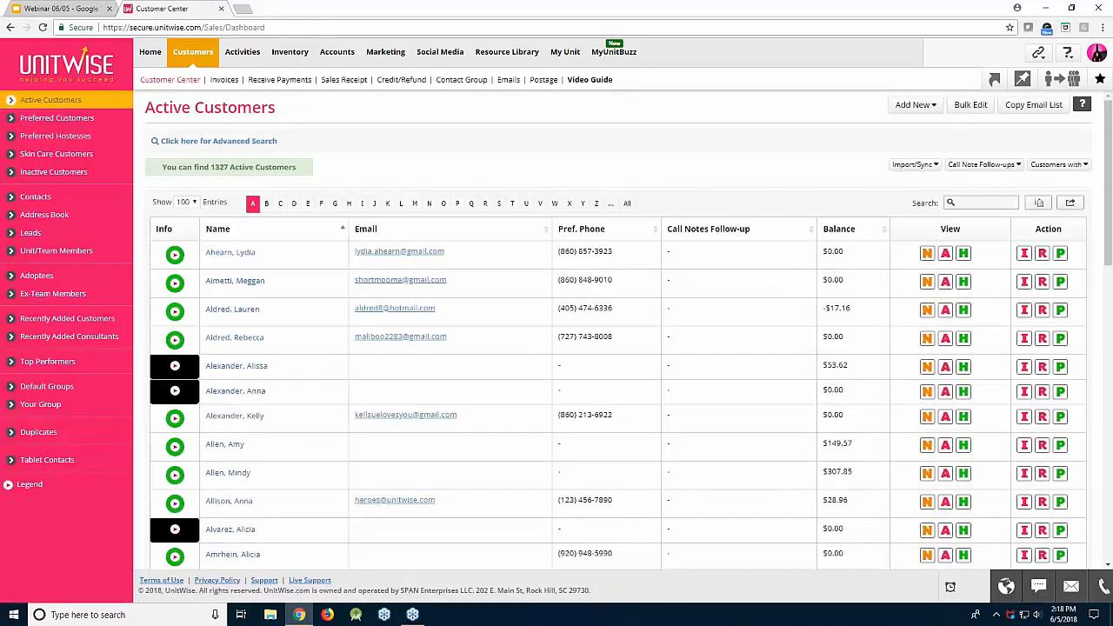
click(237, 444)
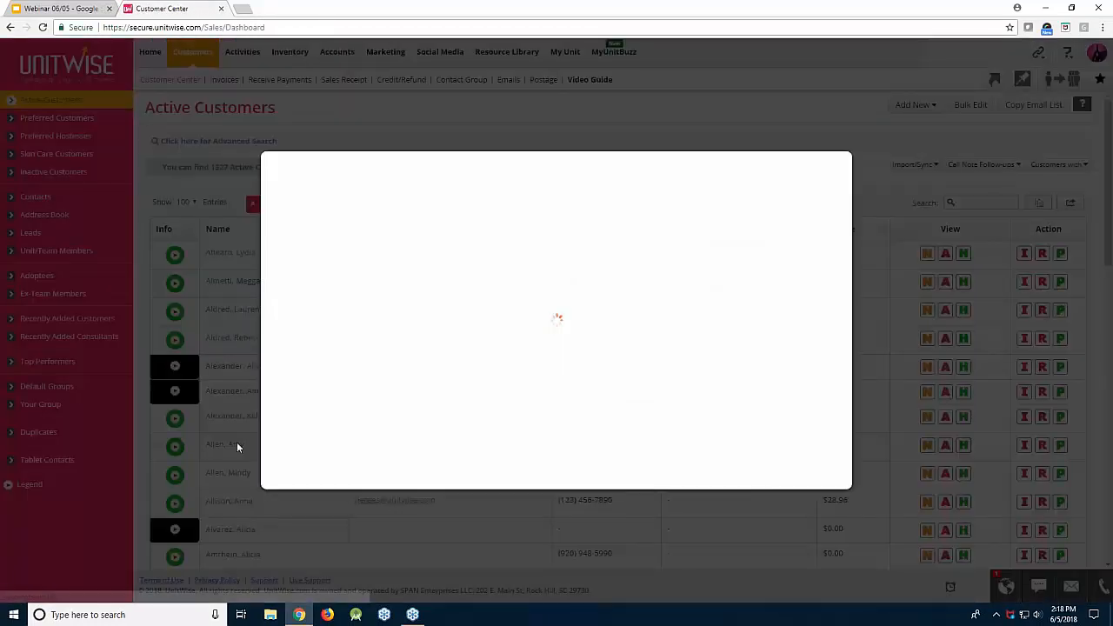
Open the payment receipt applied to the customer's $194.12 invoice of 06/05/2018
click(226, 200)
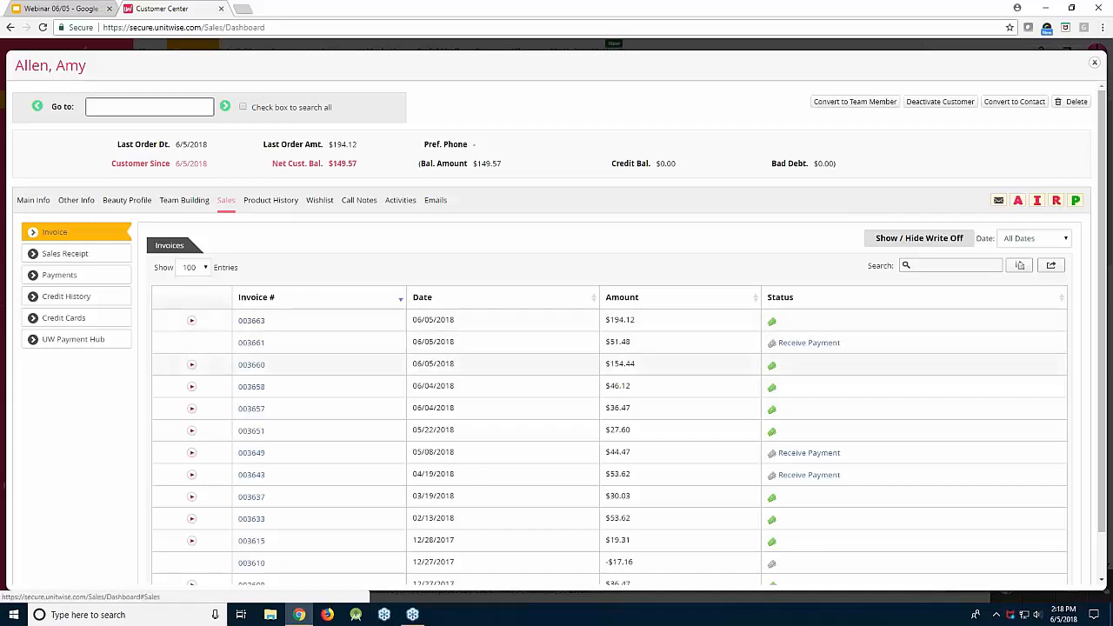
click(192, 322)
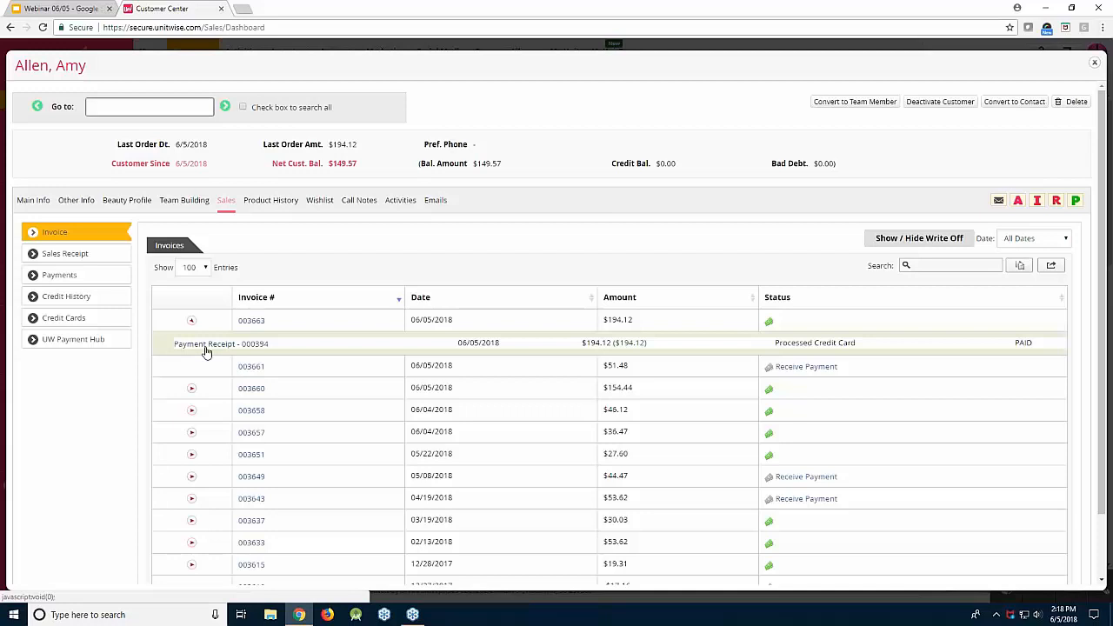
click(206, 348)
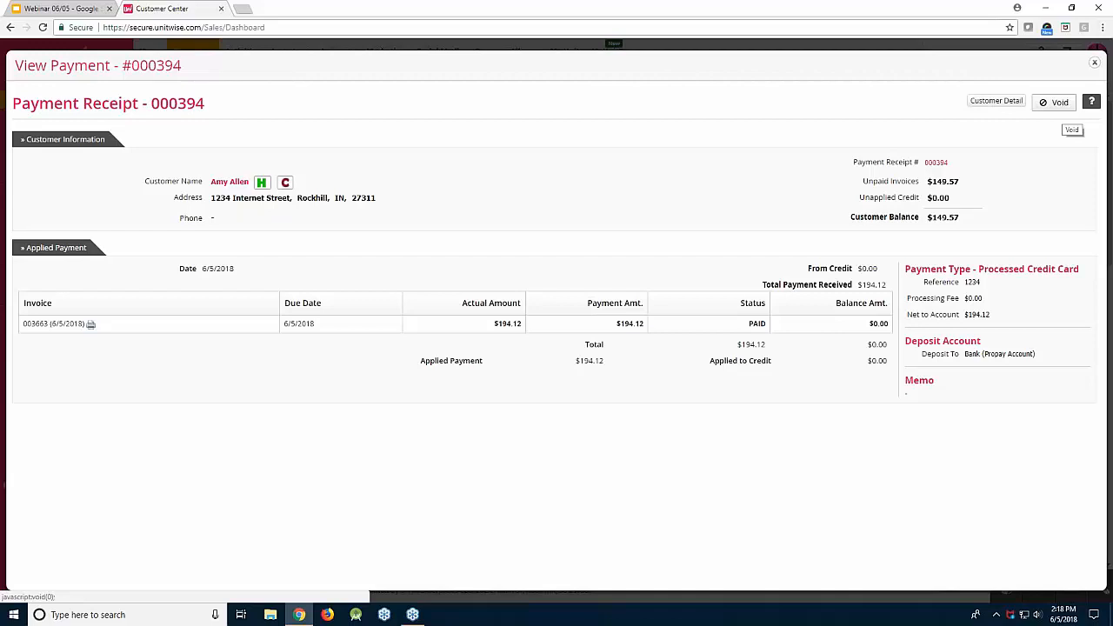
Void payment receipt 000394 for $194.12 and return to the customer's invoice list
click(1055, 101)
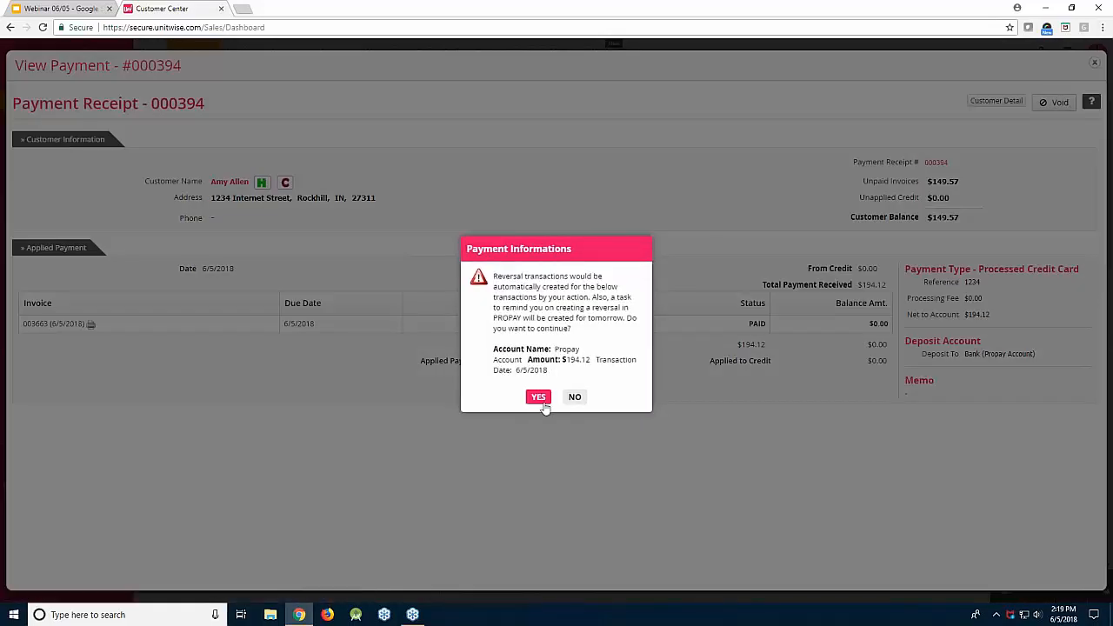
click(539, 398)
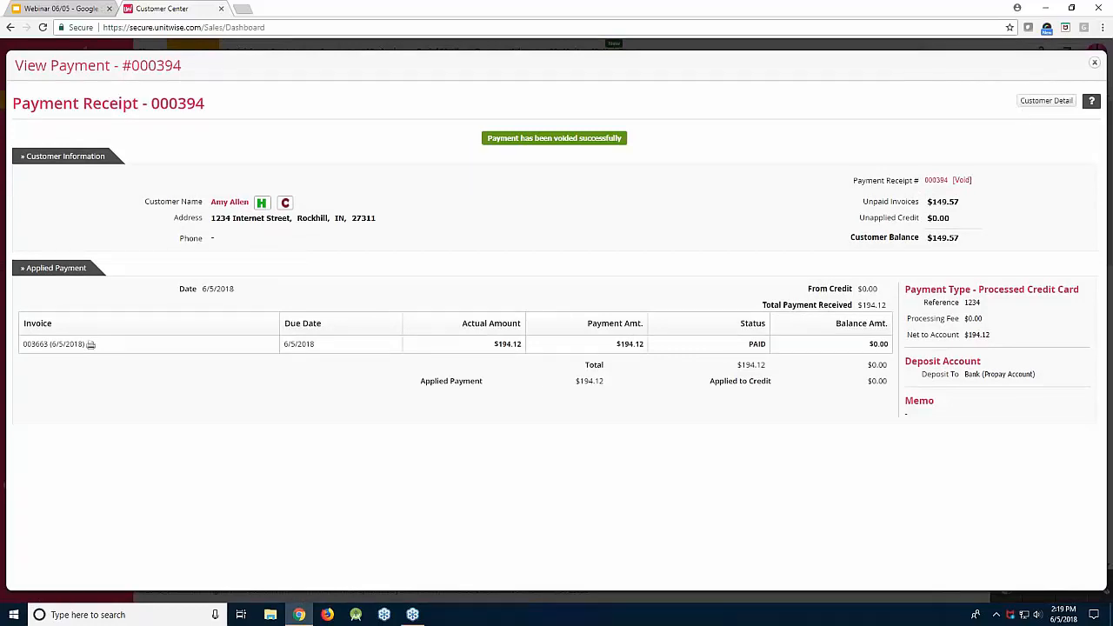
click(1028, 104)
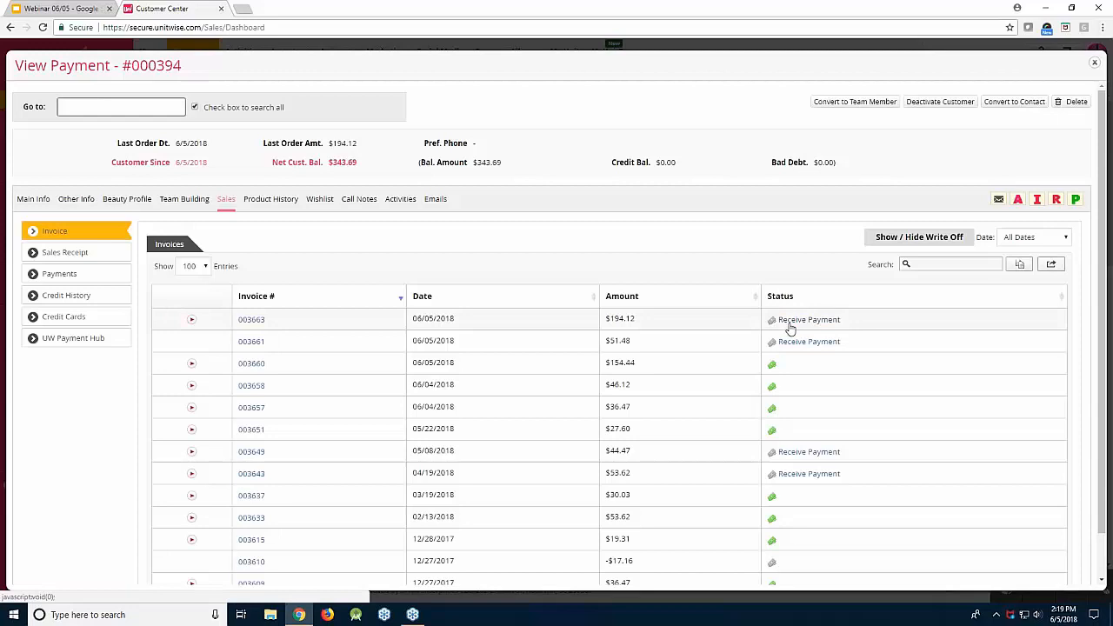
Delete the TimeWise Ultimate Miracle Set line from invoice 003663 and save it at $17.16
click(246, 322)
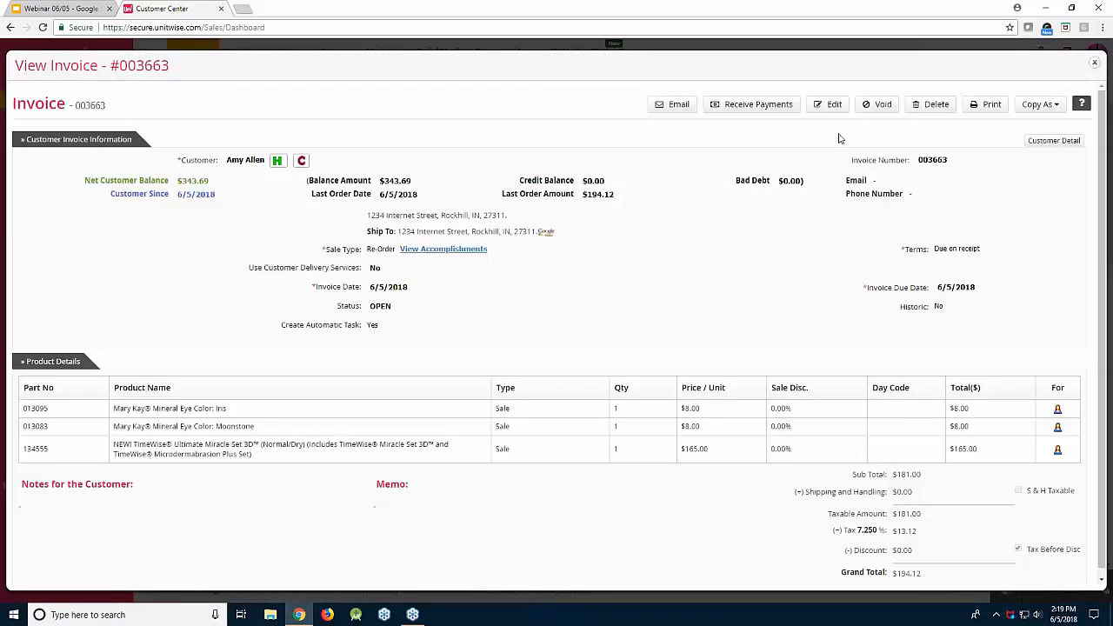
click(827, 104)
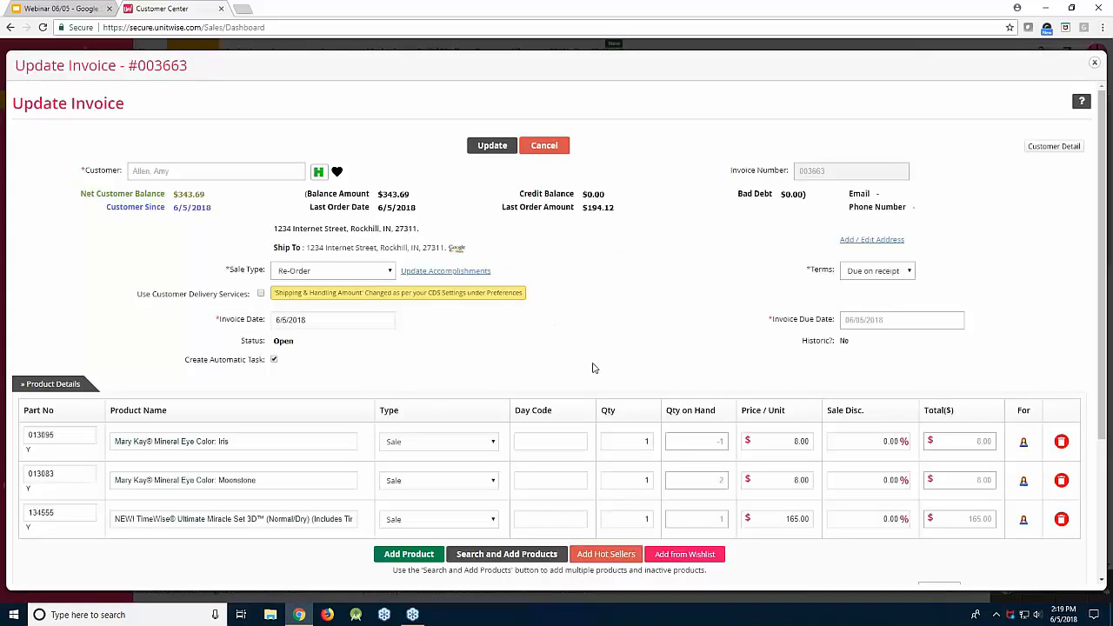
scroll(592, 368, down, 3)
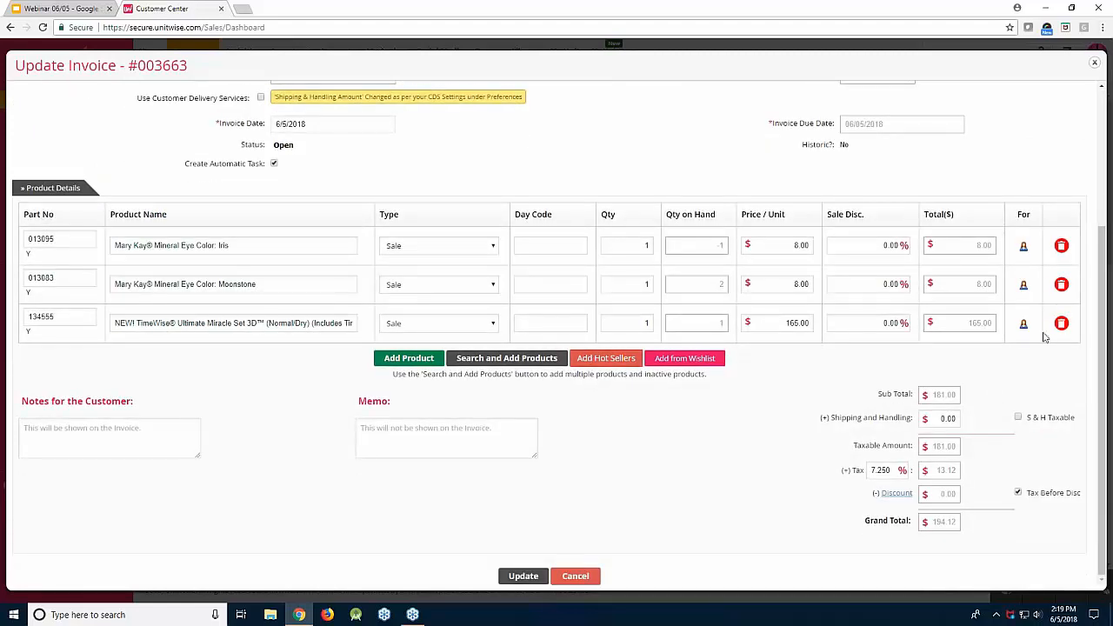
click(1061, 323)
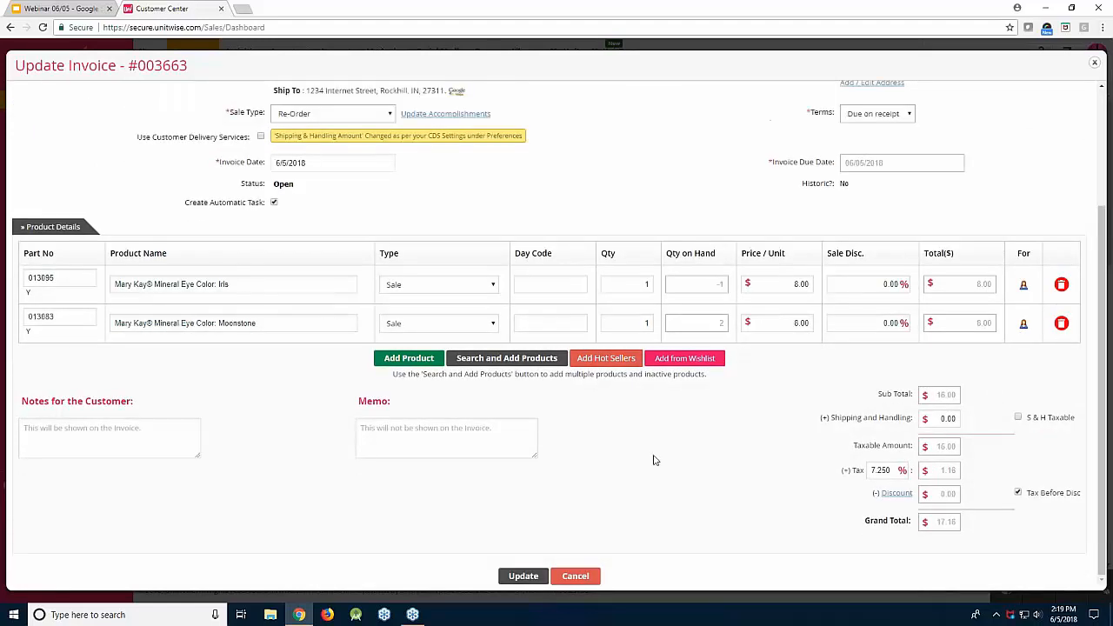
click(512, 574)
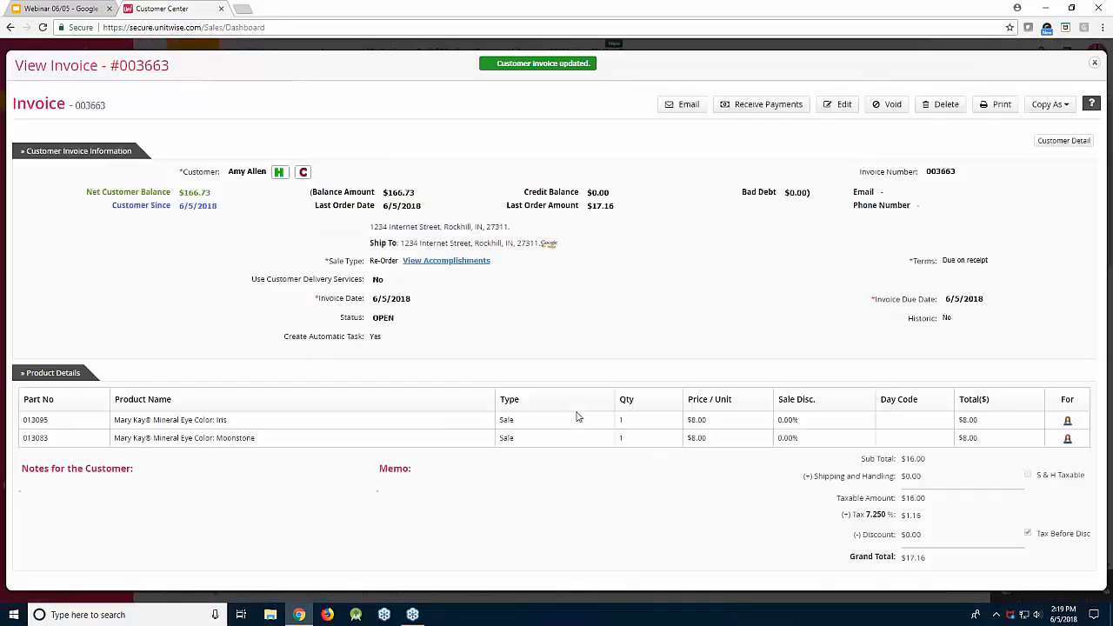
Pay all four open invoices ($166.73) by processed credit card, reference 123456, saving receipt 000395
click(769, 106)
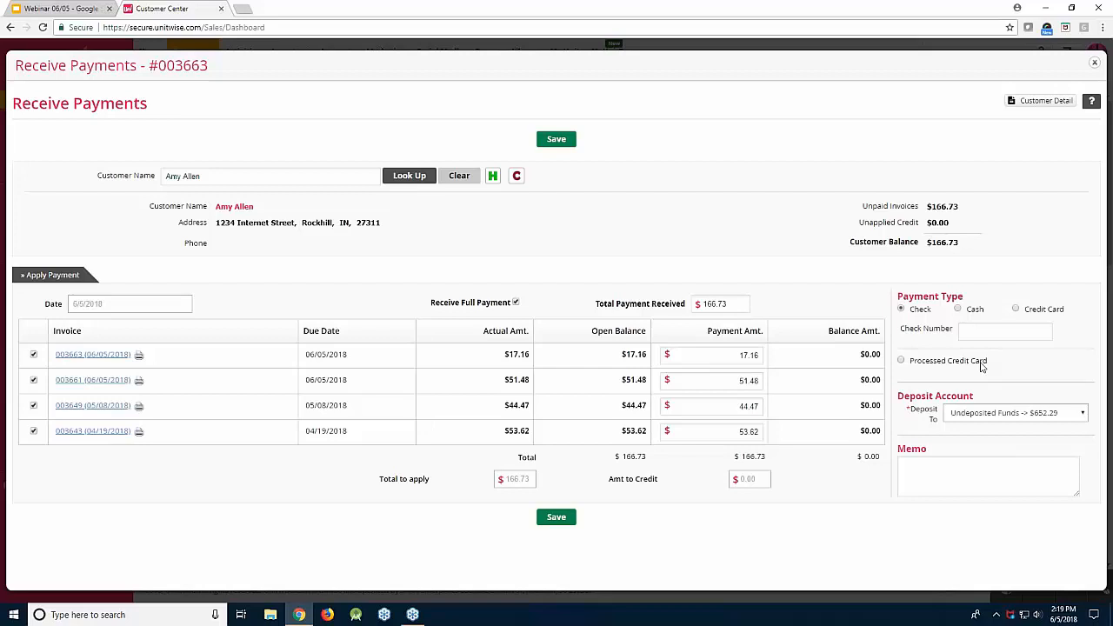
click(981, 365)
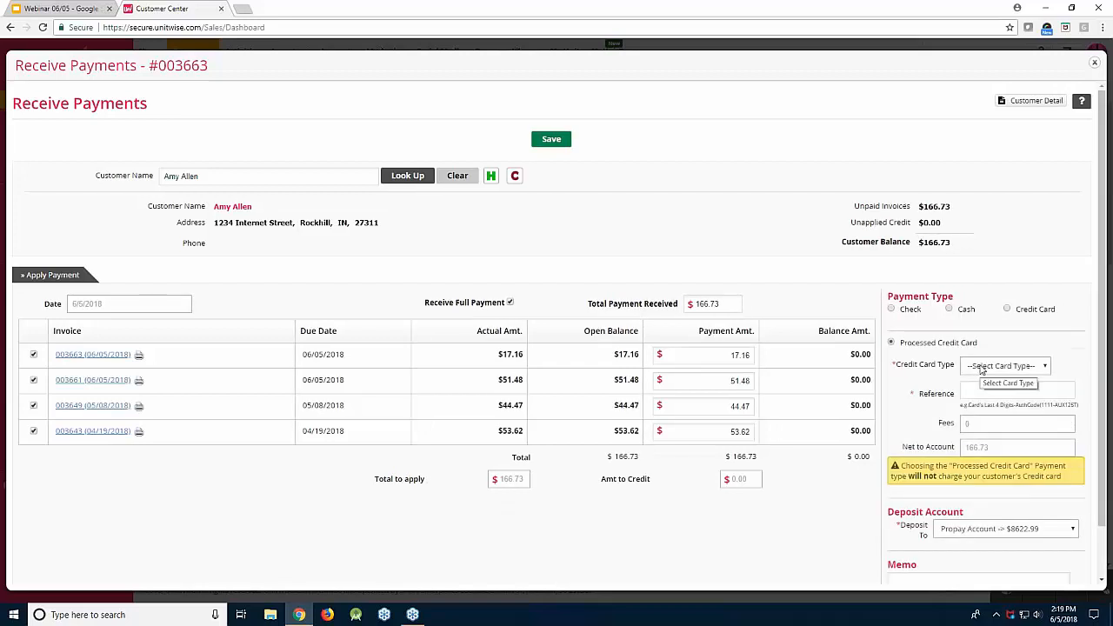
click(983, 369)
click(991, 391)
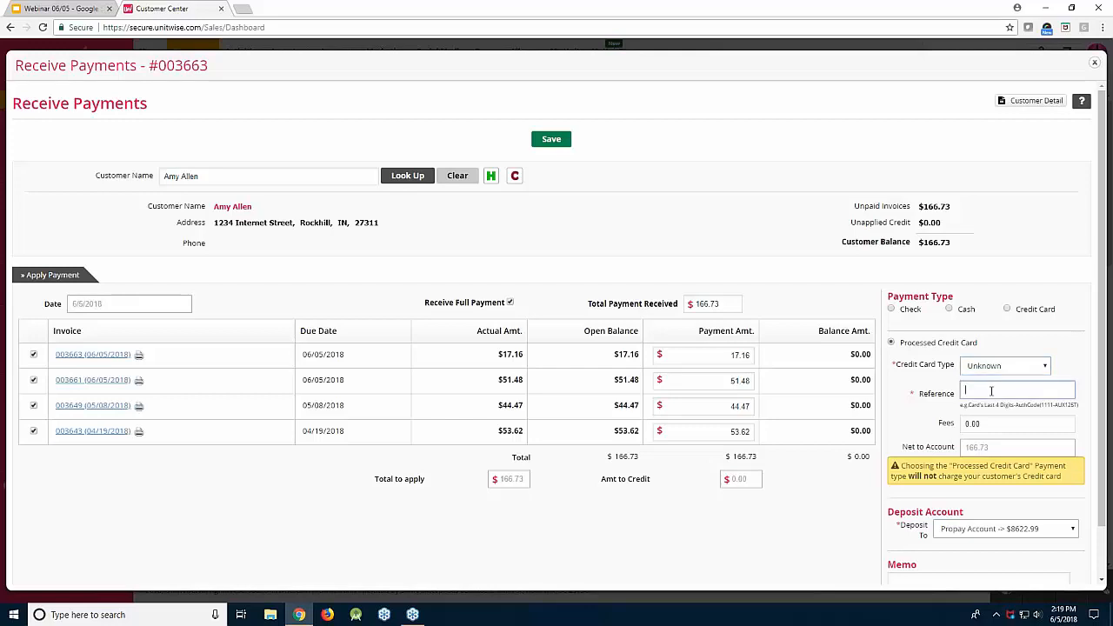
text(123456)
scroll(725, 467, down, 1)
click(552, 576)
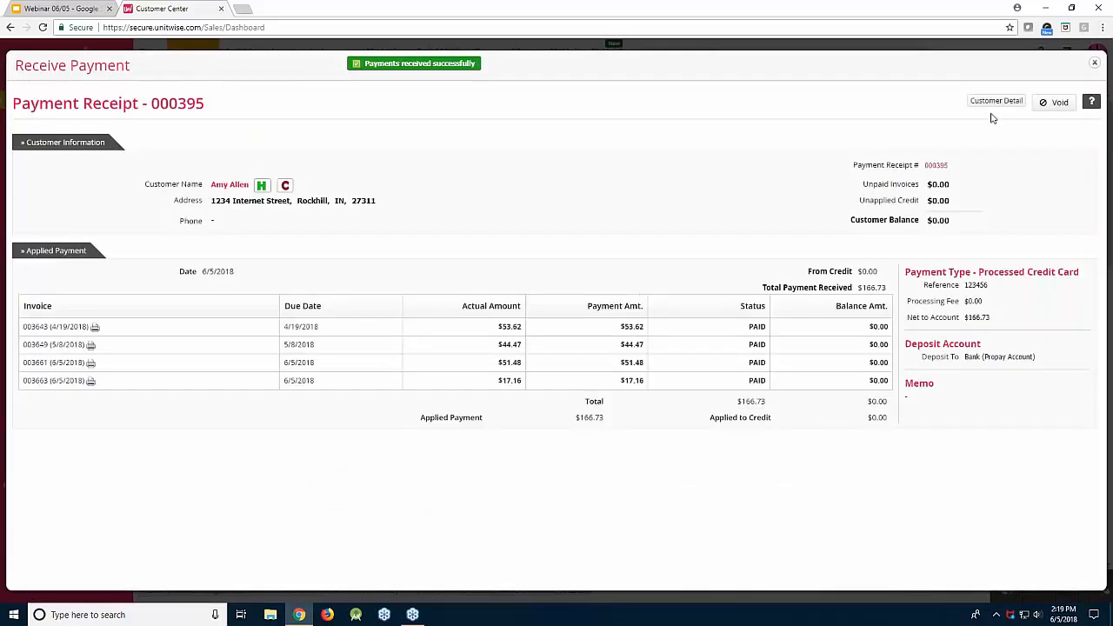
click(1016, 102)
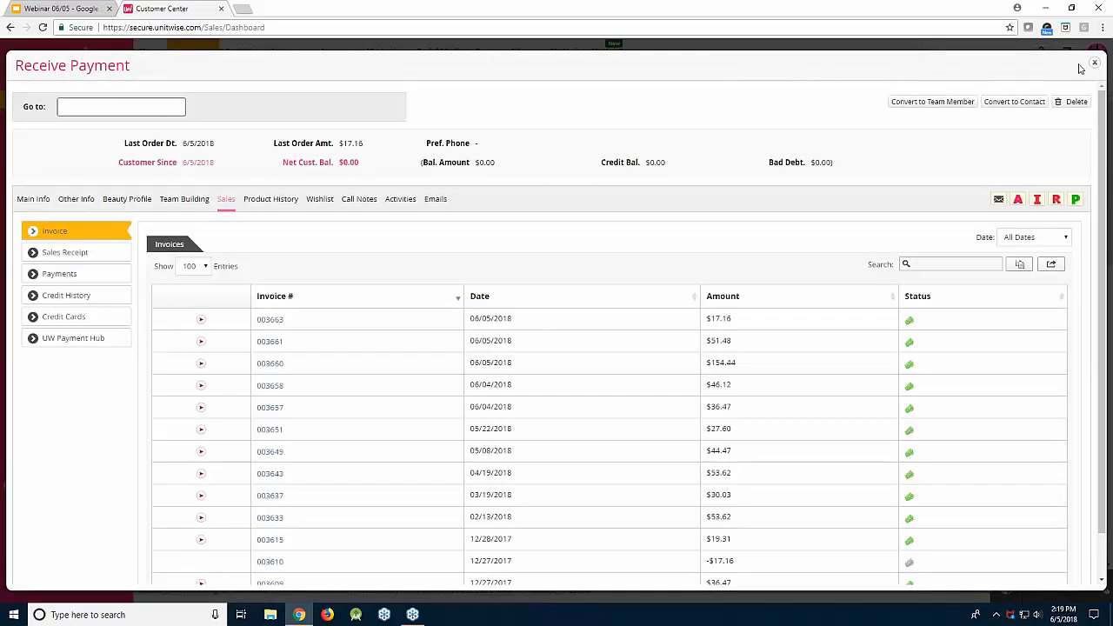
Close and reopen the customer's record from Active Customers, then review the Product History list
click(1092, 66)
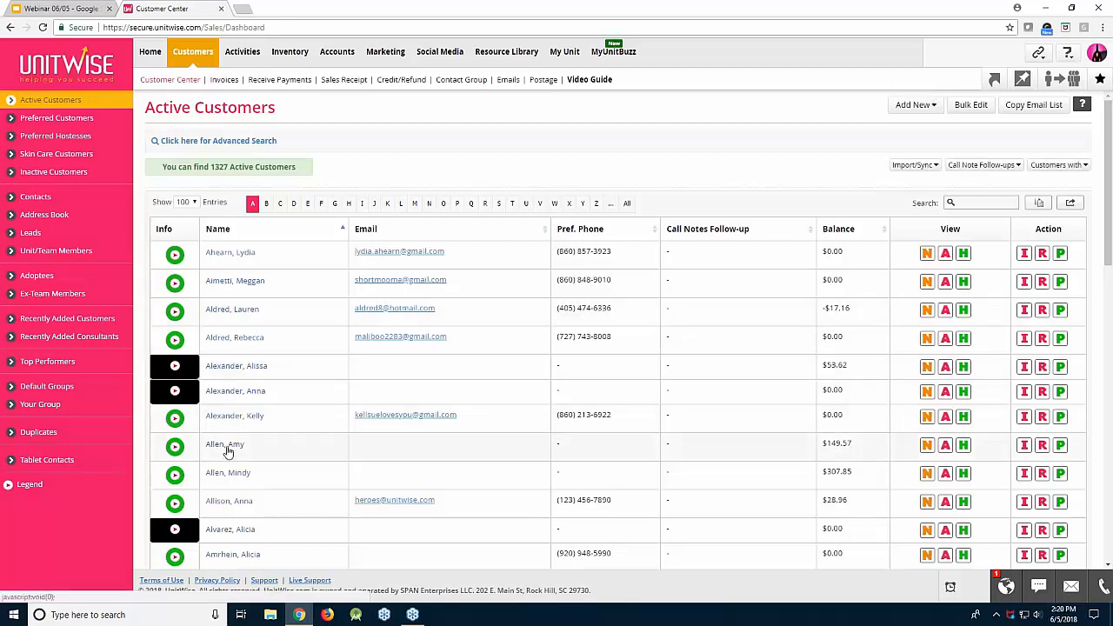
click(287, 442)
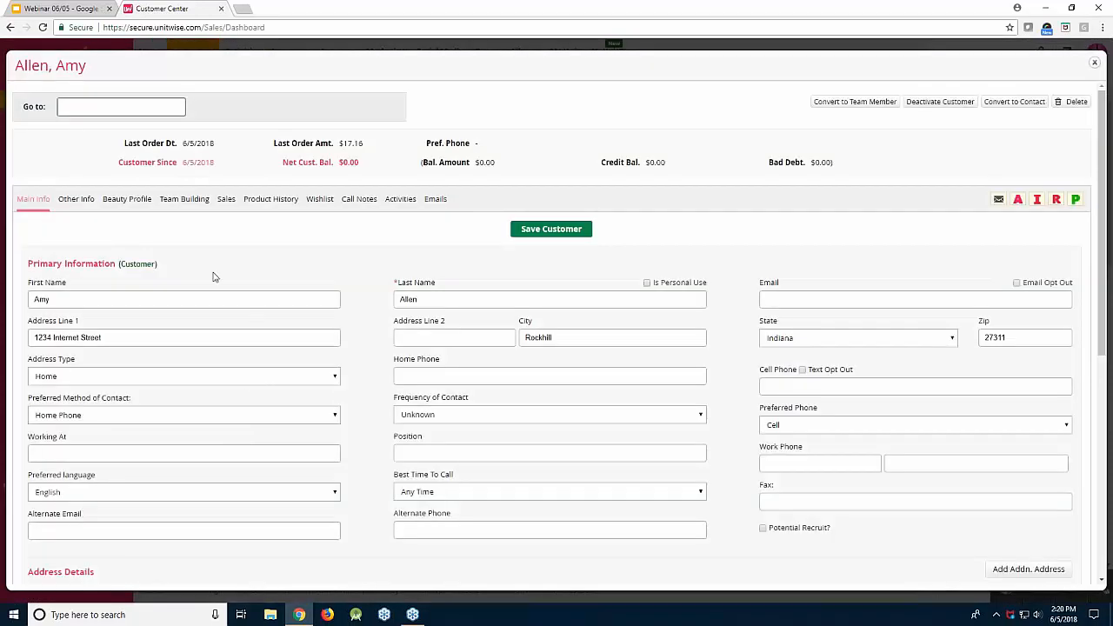
click(259, 205)
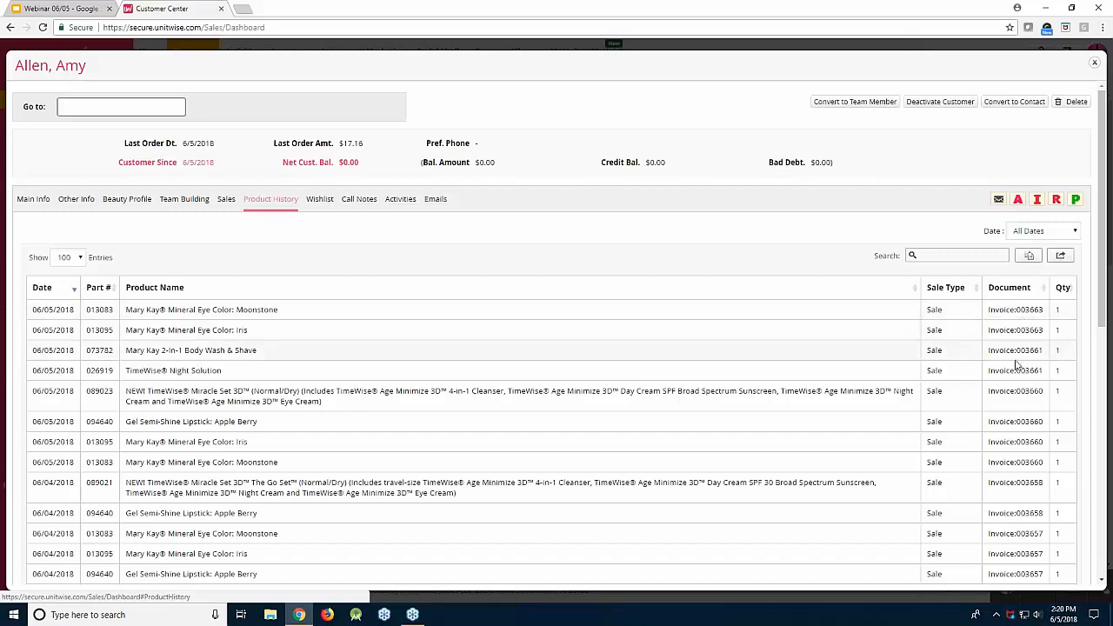
scroll(1016, 365, down, 3)
scroll(1016, 365, up, 3)
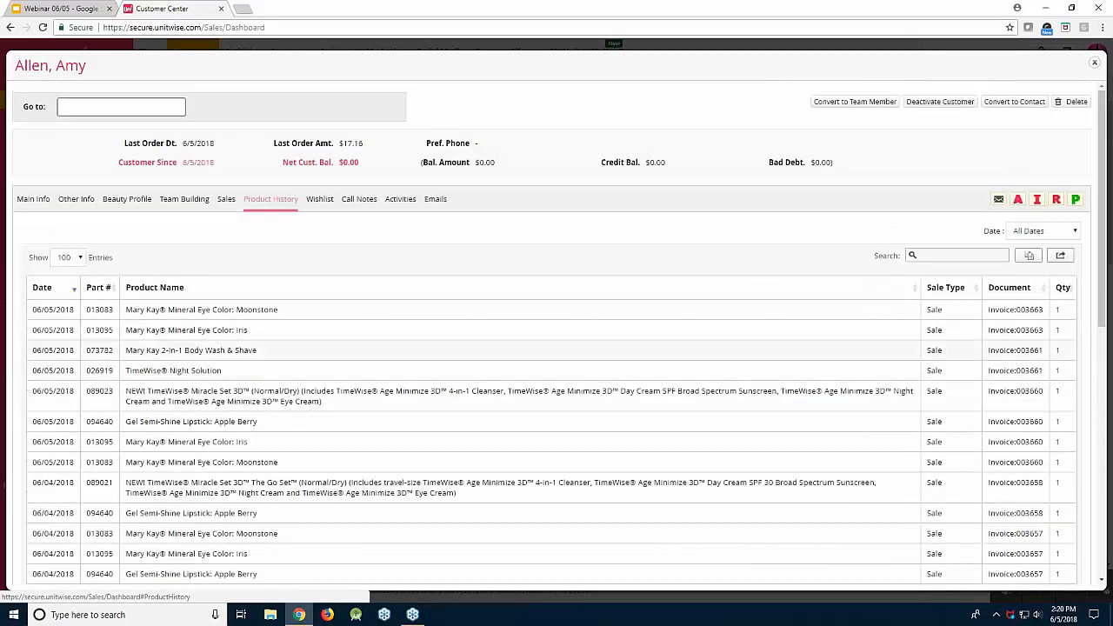
Close the customer record and present the UnitWise Question Time slide from the webinar deck
click(1094, 63)
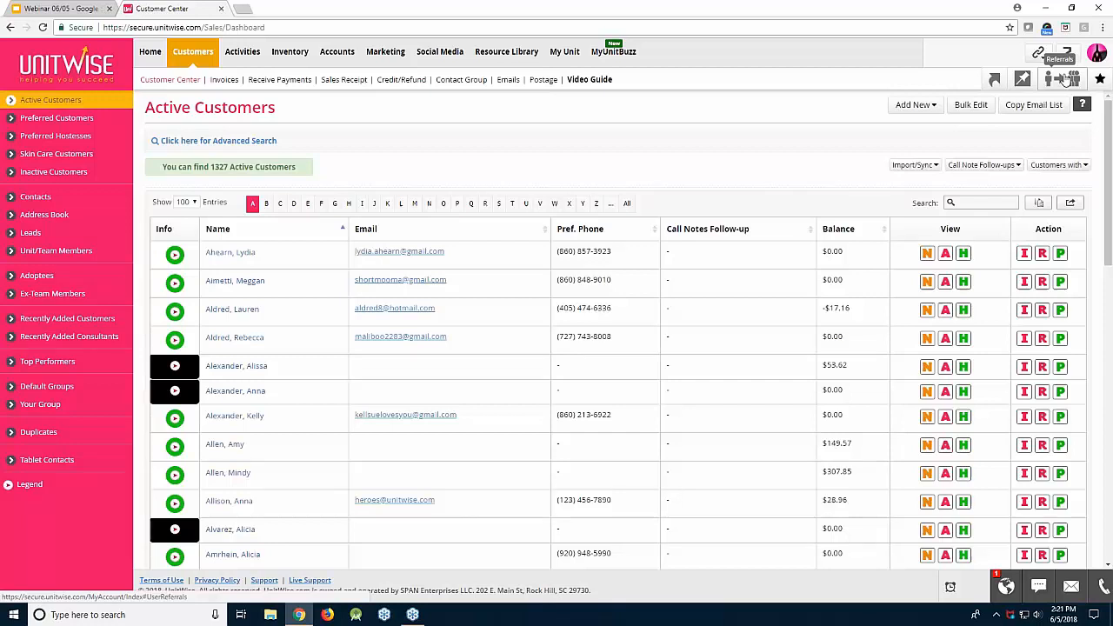
click(27, 8)
click(217, 149)
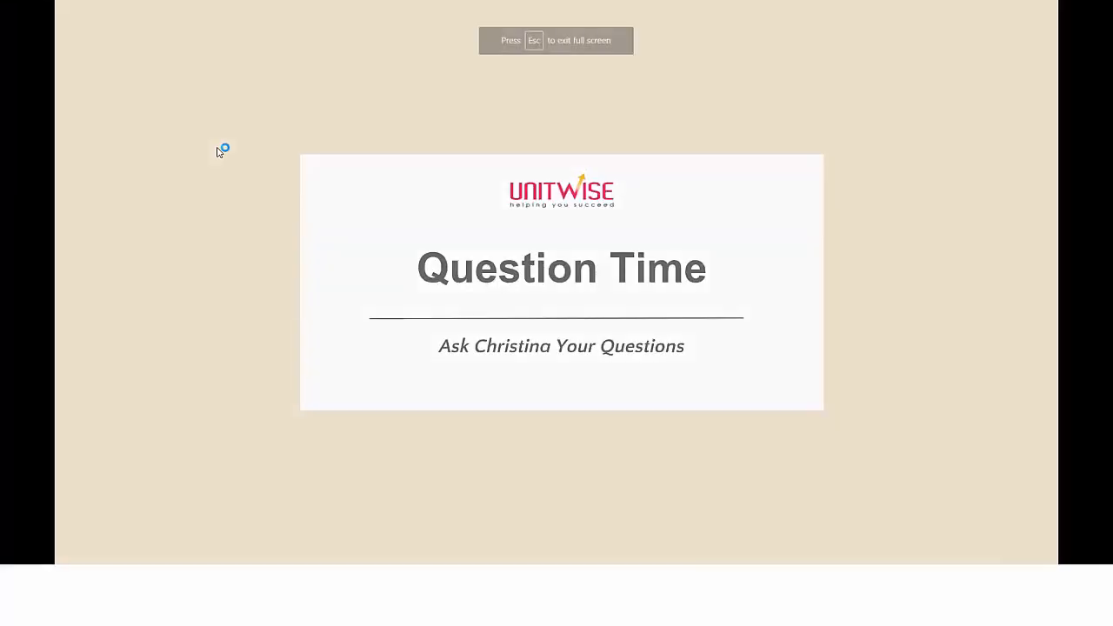